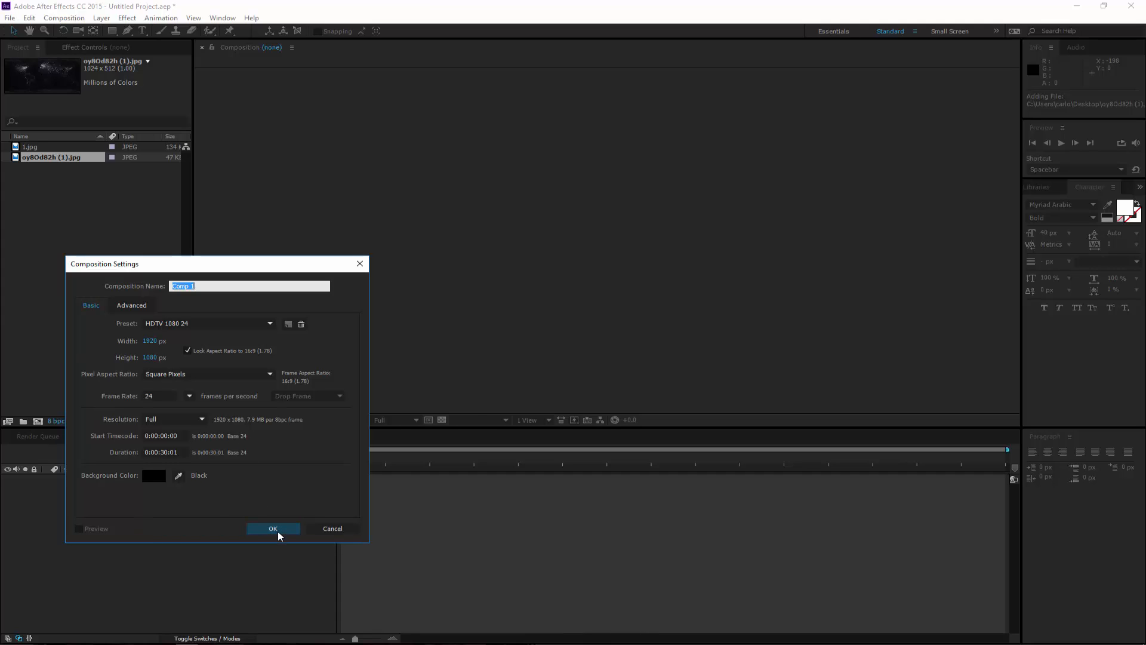
Step: Create the 1920 x 1080 HDTV composition at 24 fps and add a black solid matching the composition size
click(272, 529)
click(102, 18)
mouse_move(167, 34)
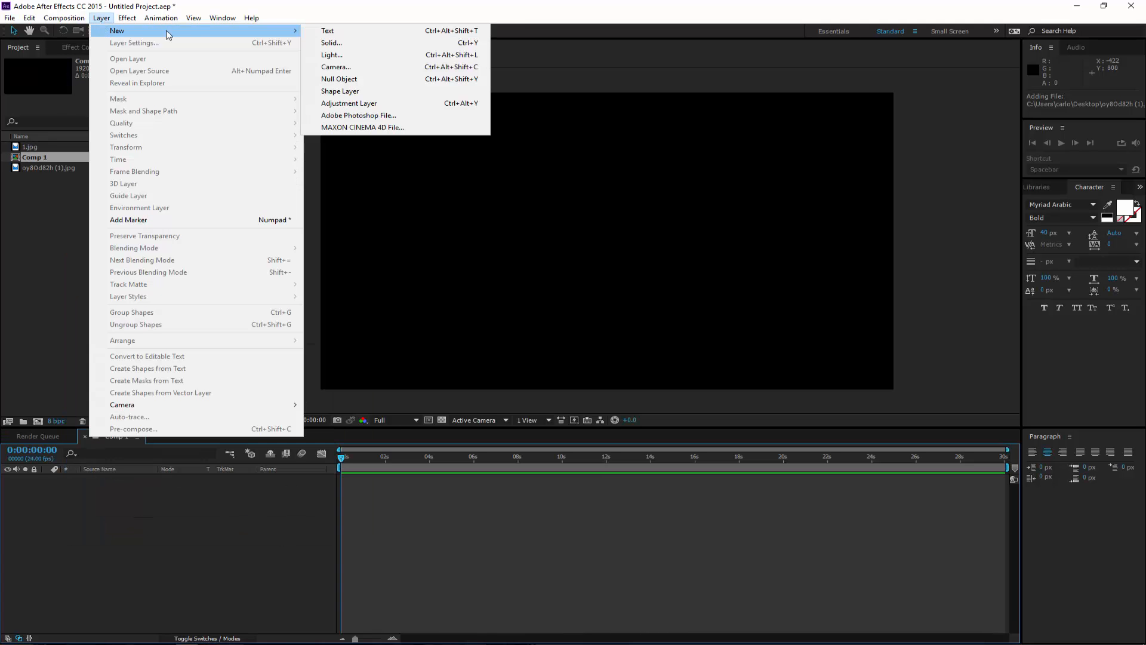
click(332, 43)
click(596, 356)
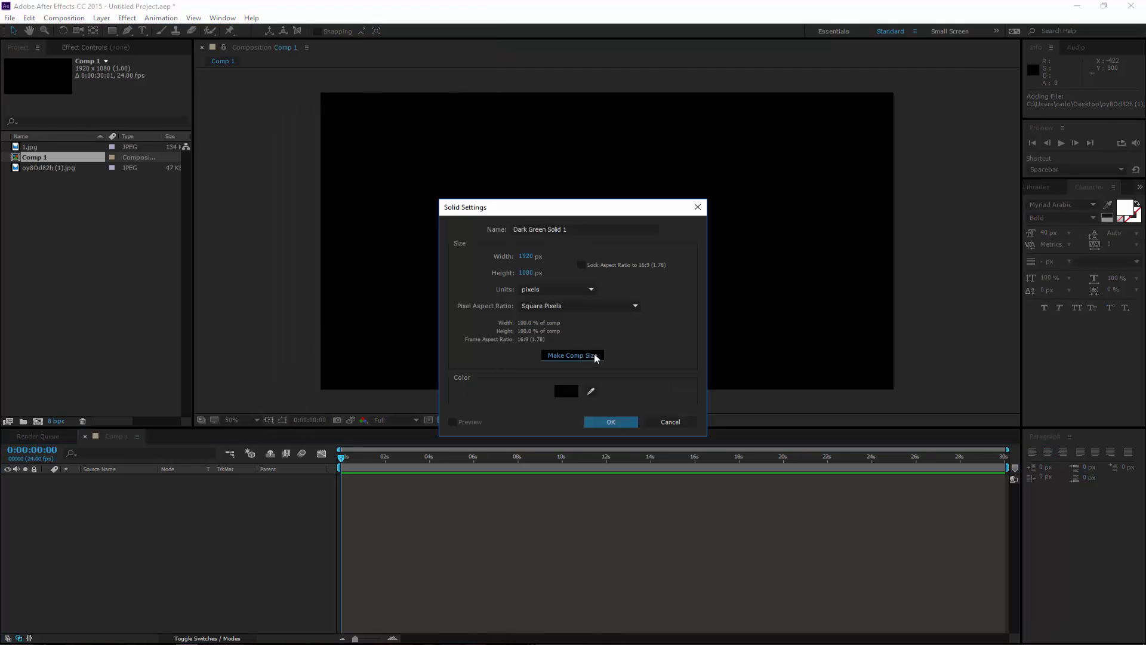
click(600, 420)
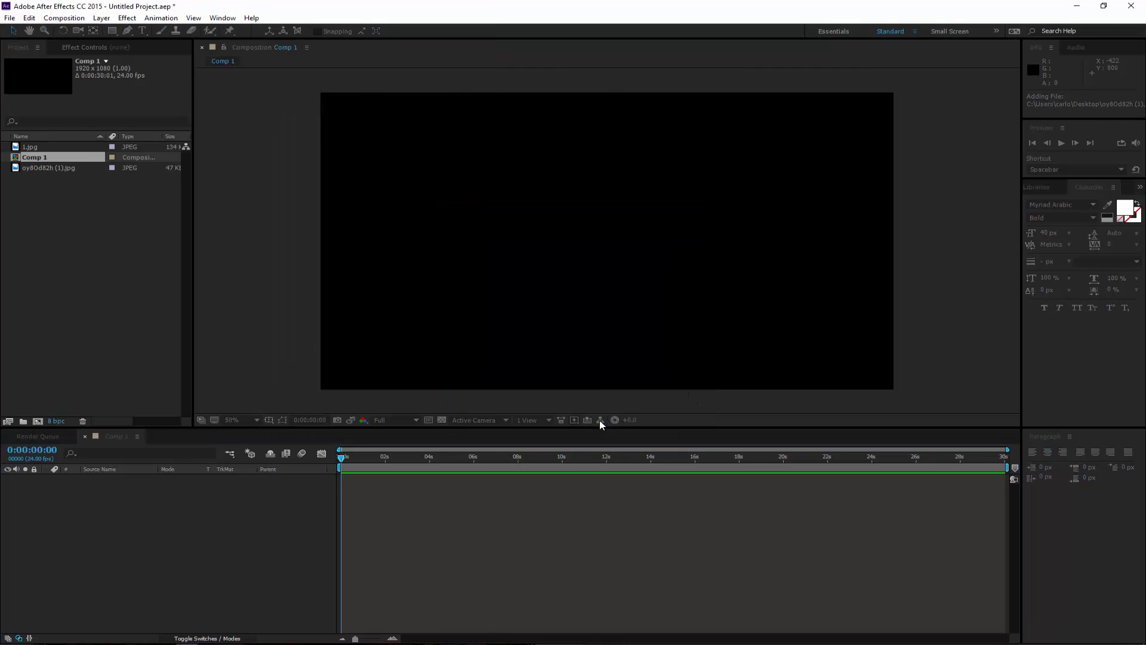
Step: Apply the Video Copilot Element effect to the new solid layer
click(127, 18)
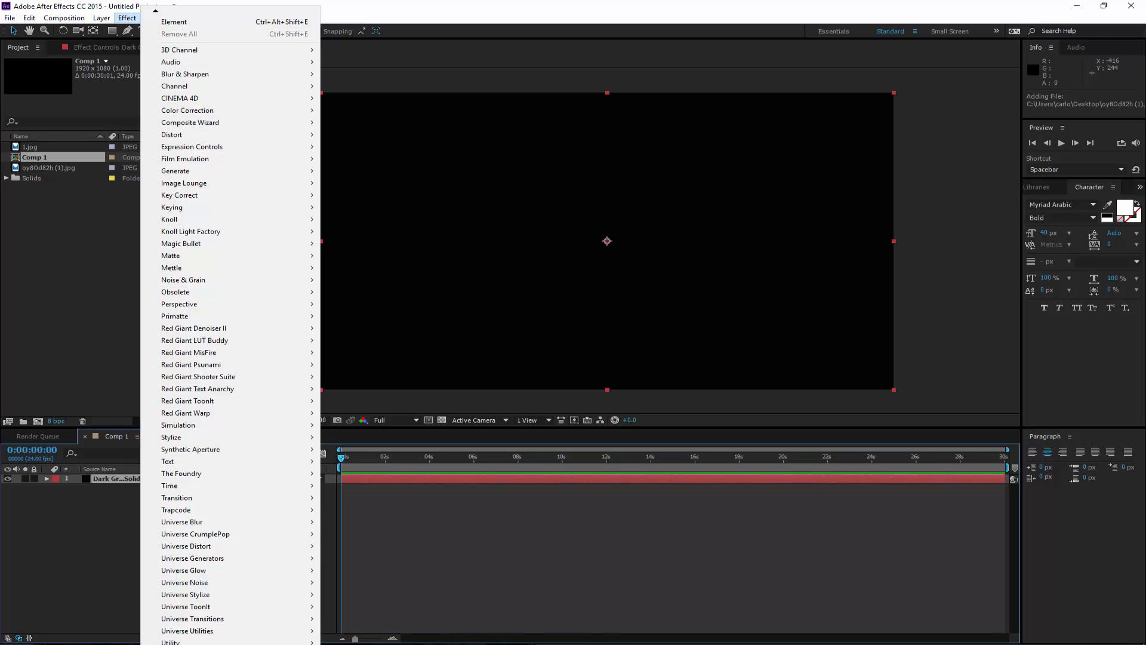
scroll(230, 326, down, 1)
mouse_move(269, 641)
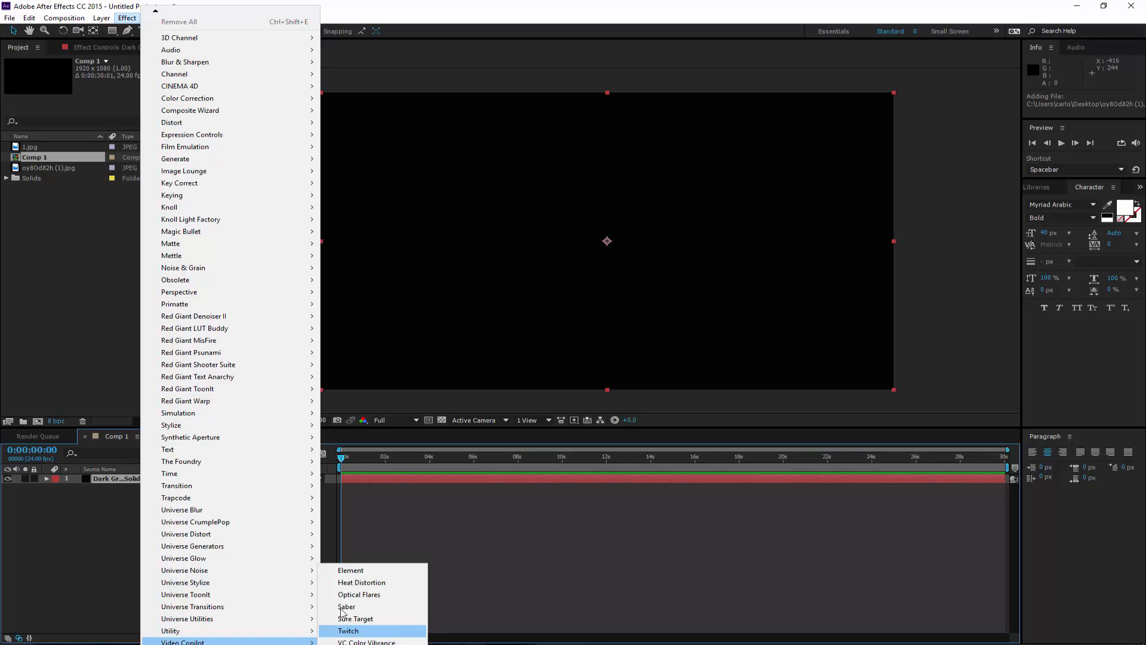
click(367, 572)
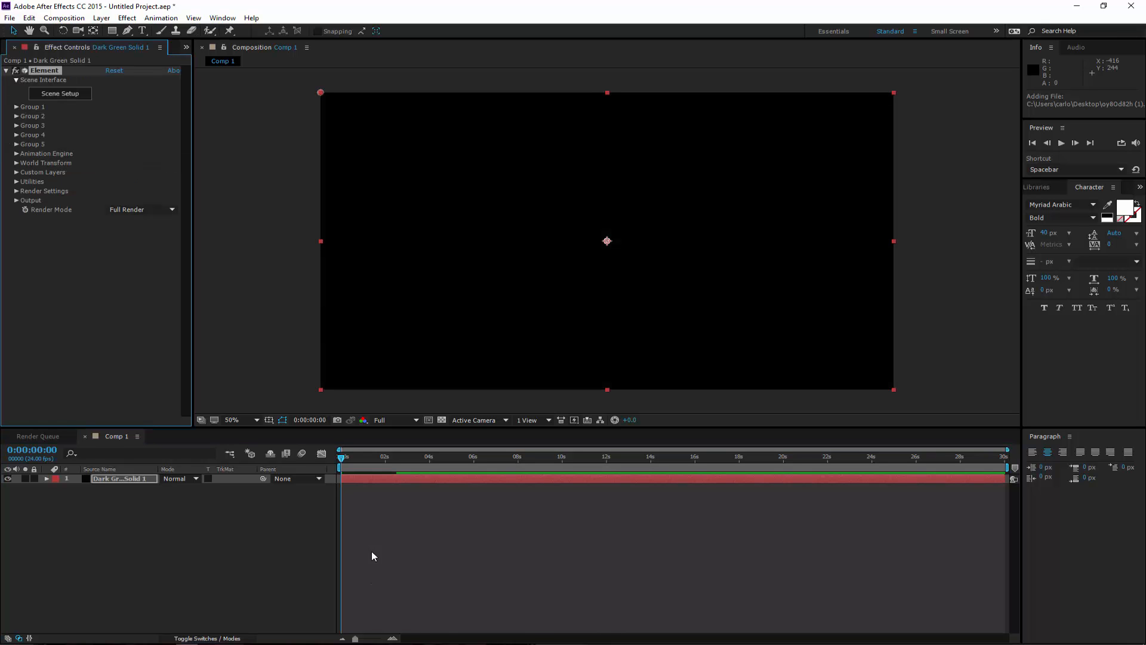
Step: Open Element's Scene Setup and add the ball_fracture model from the Starter_Pack_Physical collection to the scene
click(70, 94)
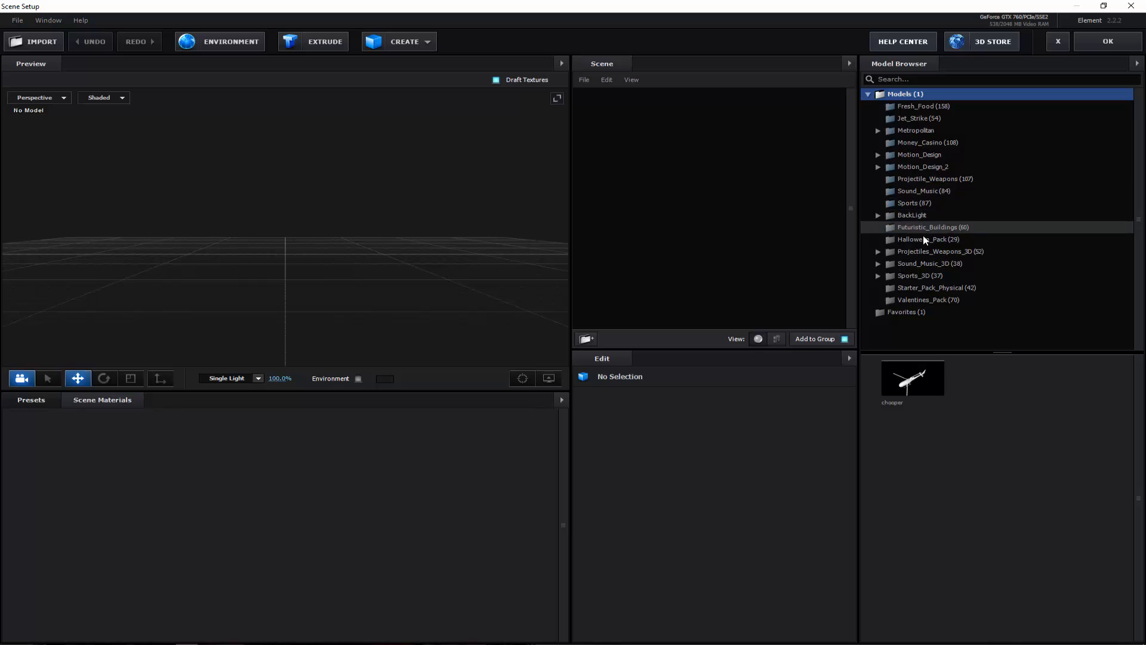
click(914, 289)
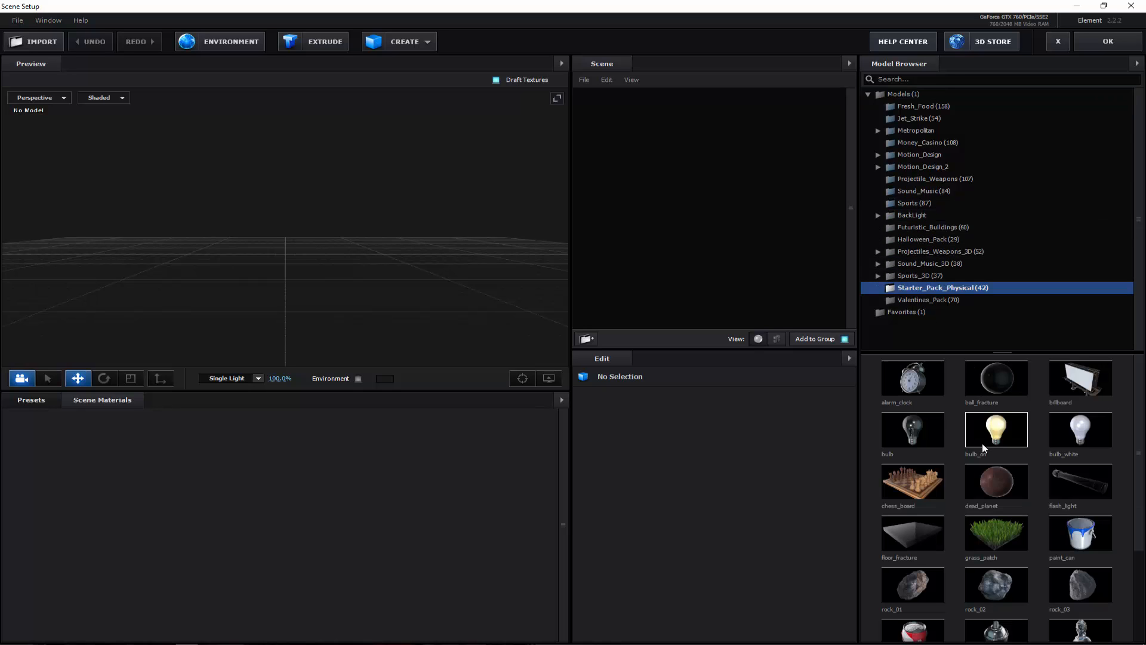
click(991, 382)
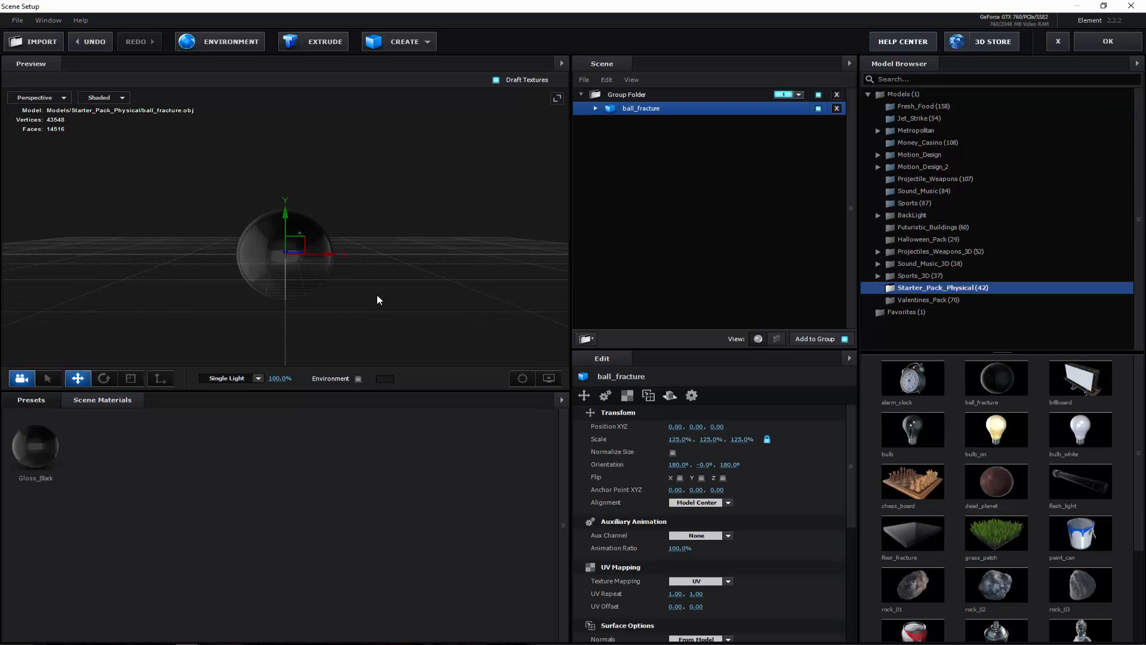
drag(338, 251, 271, 264)
scroll(268, 268, up, 5)
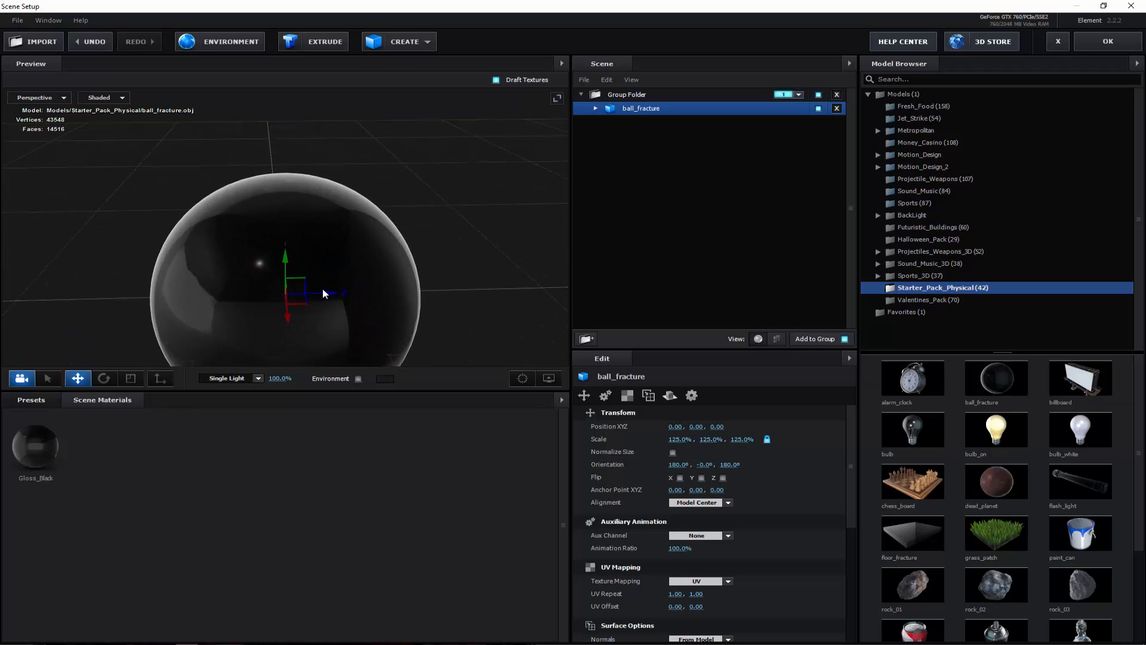
drag(432, 321, 373, 239)
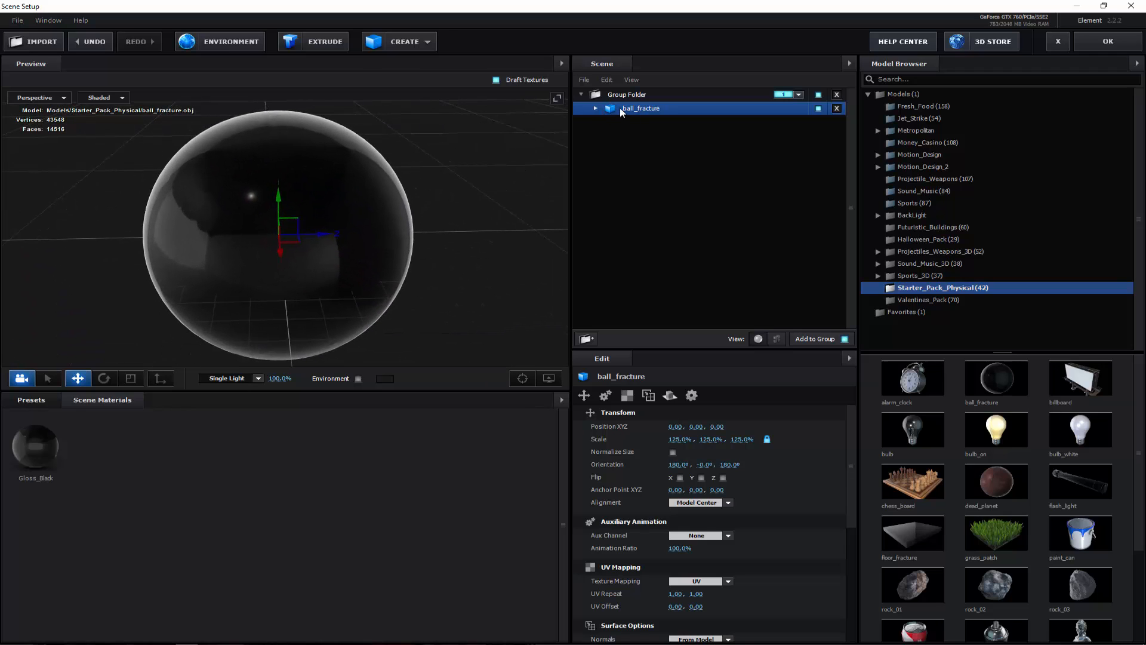
Step: Reset the Gloss_Black material of the ball_fracture model to its defaults
click(595, 109)
right_click(638, 123)
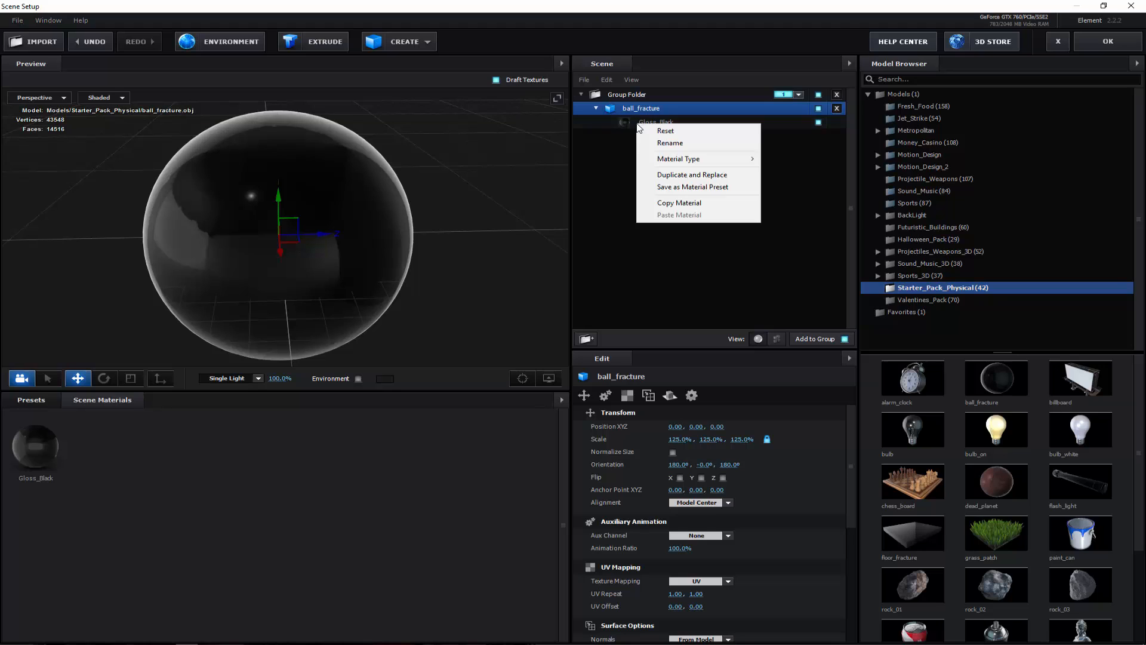
click(679, 130)
drag(284, 215, 358, 204)
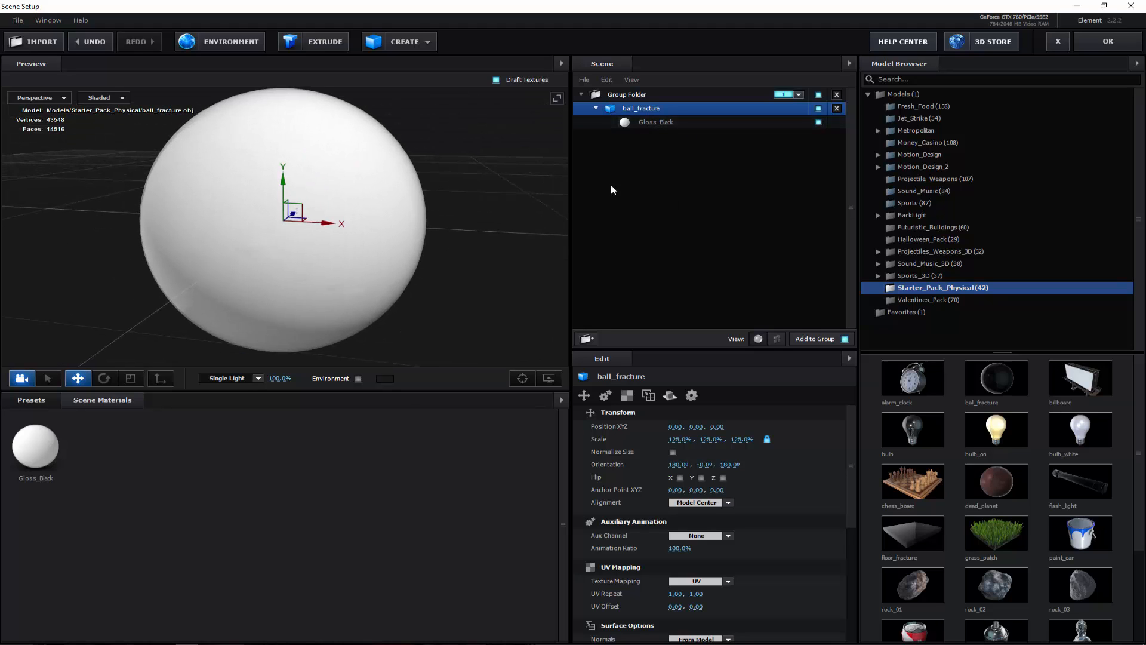
Step: Load the desktop image oy8Od82h (1).jpg as the Gloss_Black material's diffuse texture
click(657, 126)
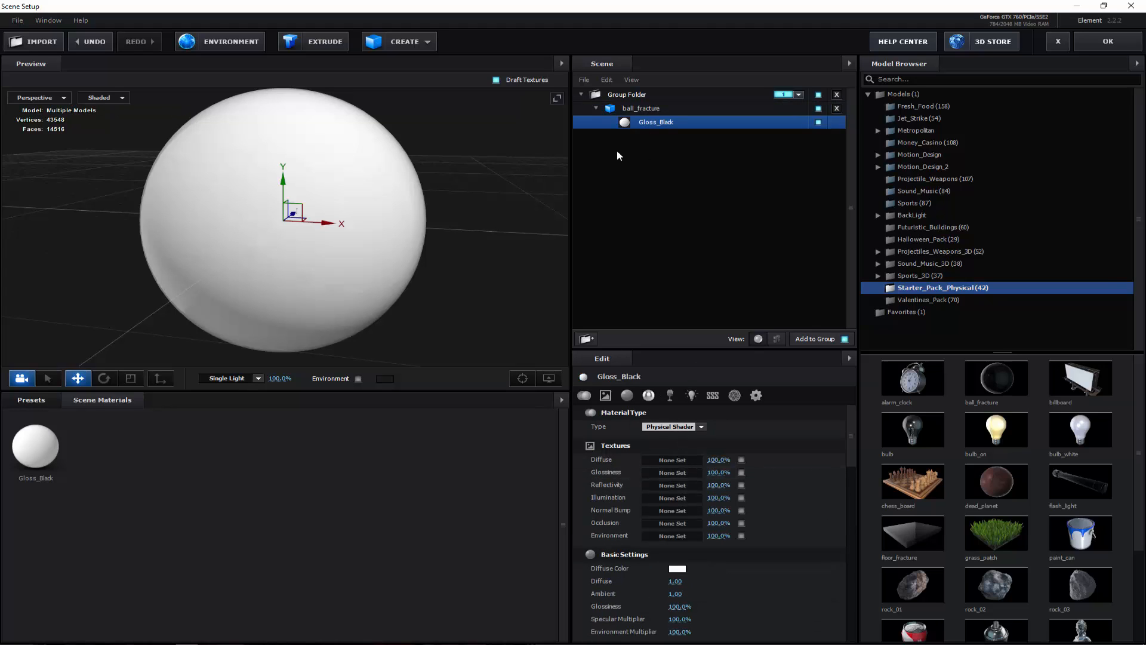
click(663, 461)
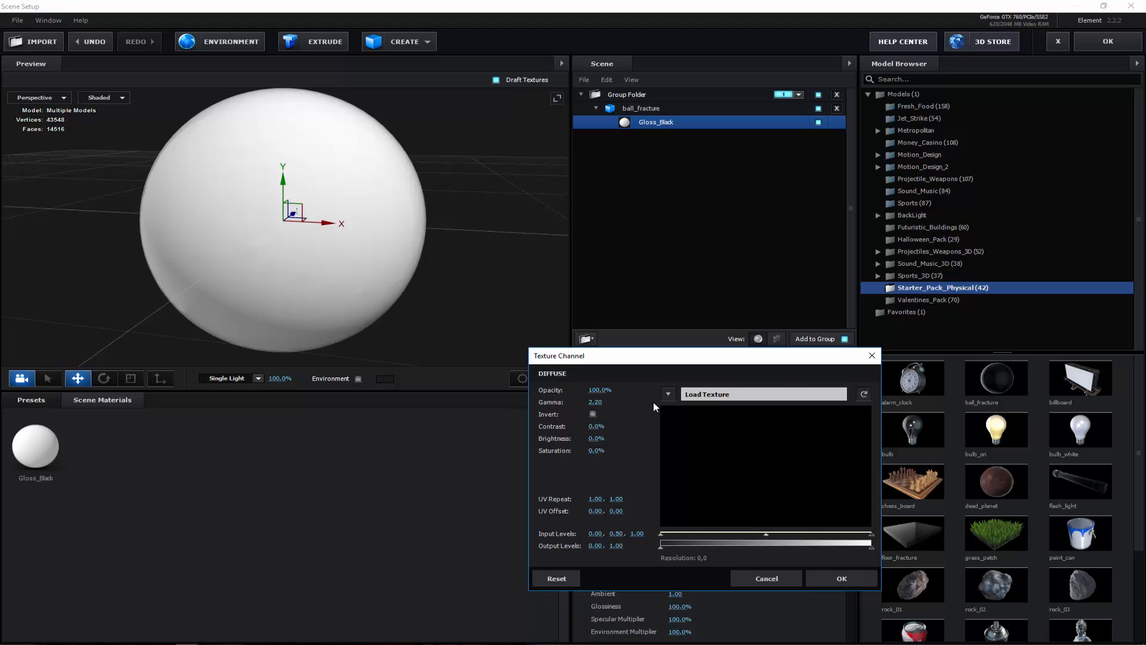
click(721, 393)
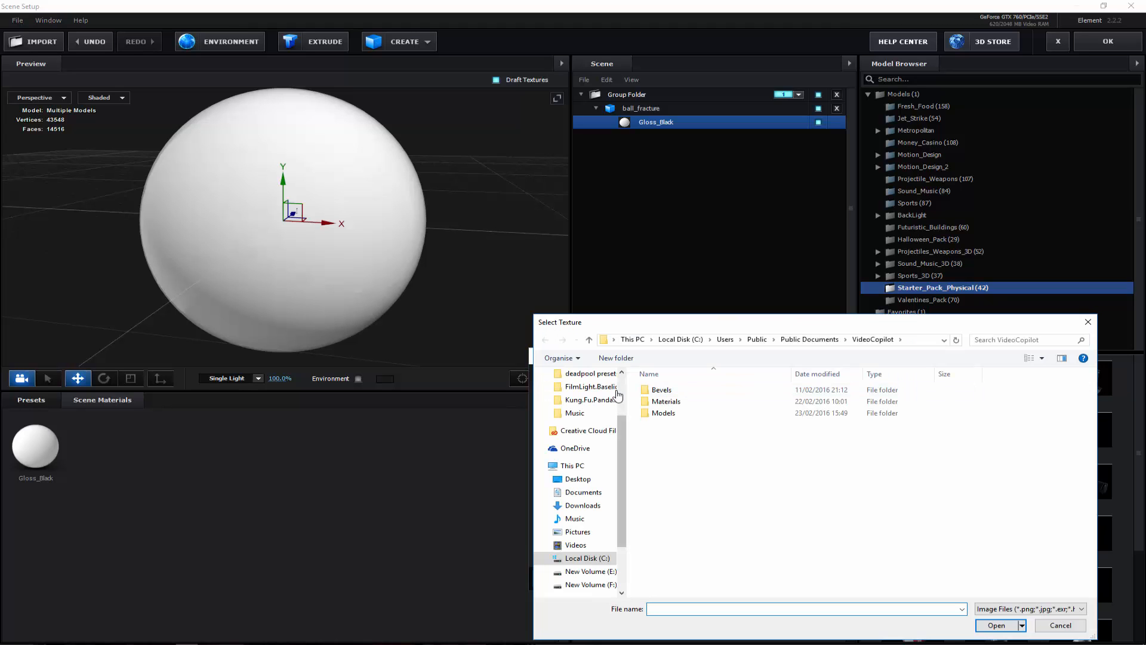
click(580, 478)
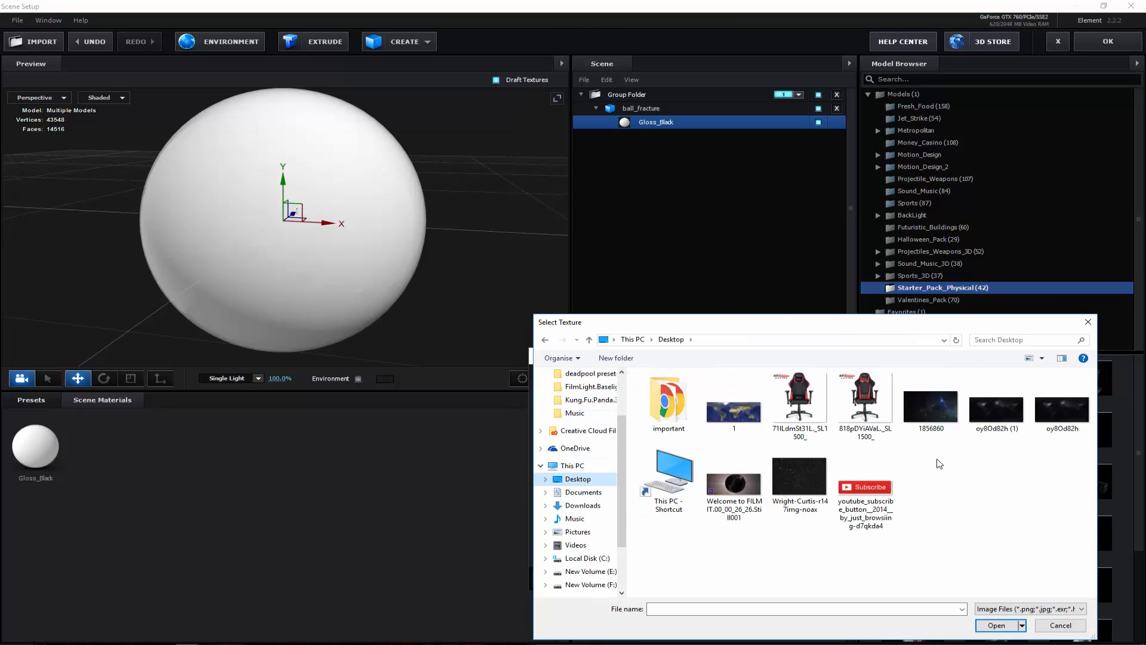
click(1031, 360)
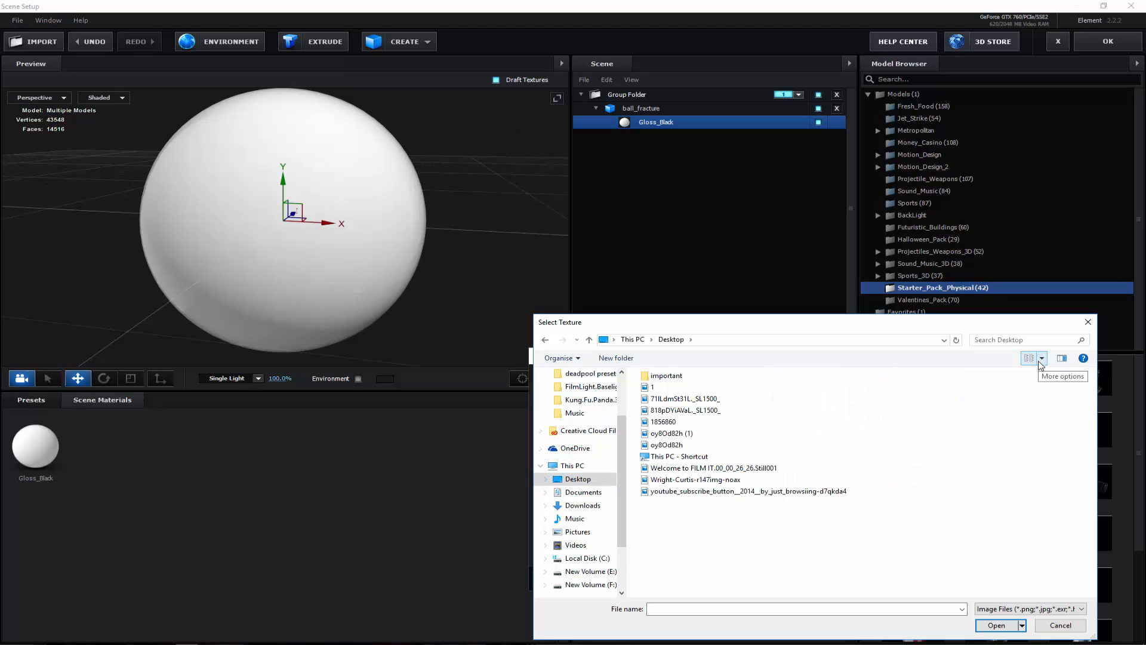
click(1042, 360)
click(1072, 282)
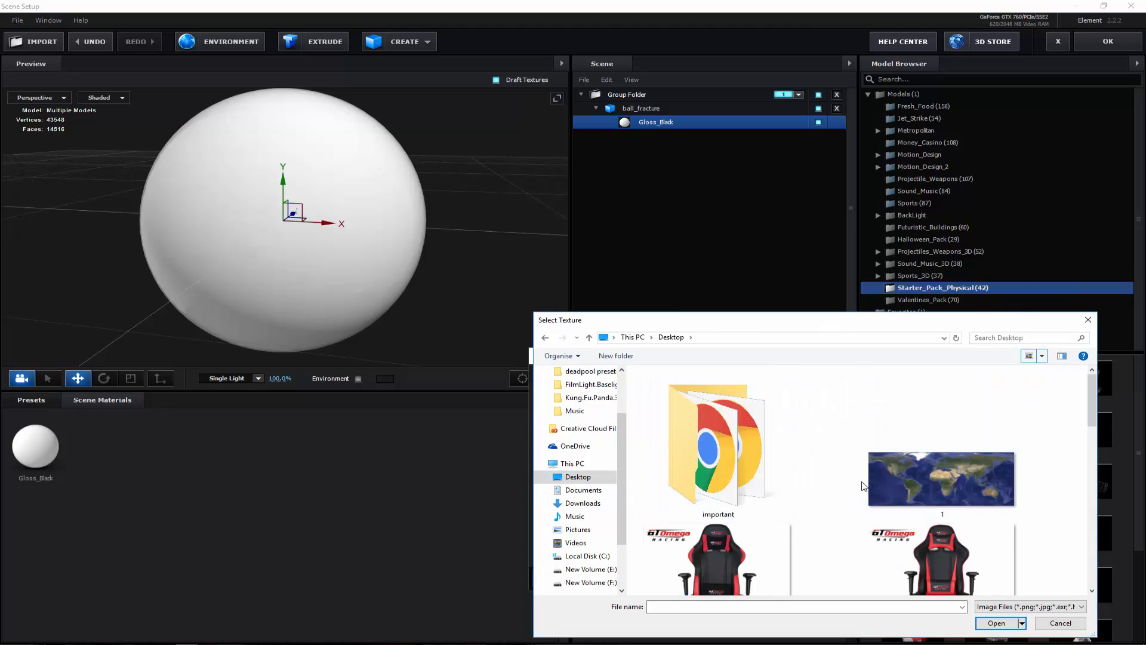
scroll(859, 484, down, 5)
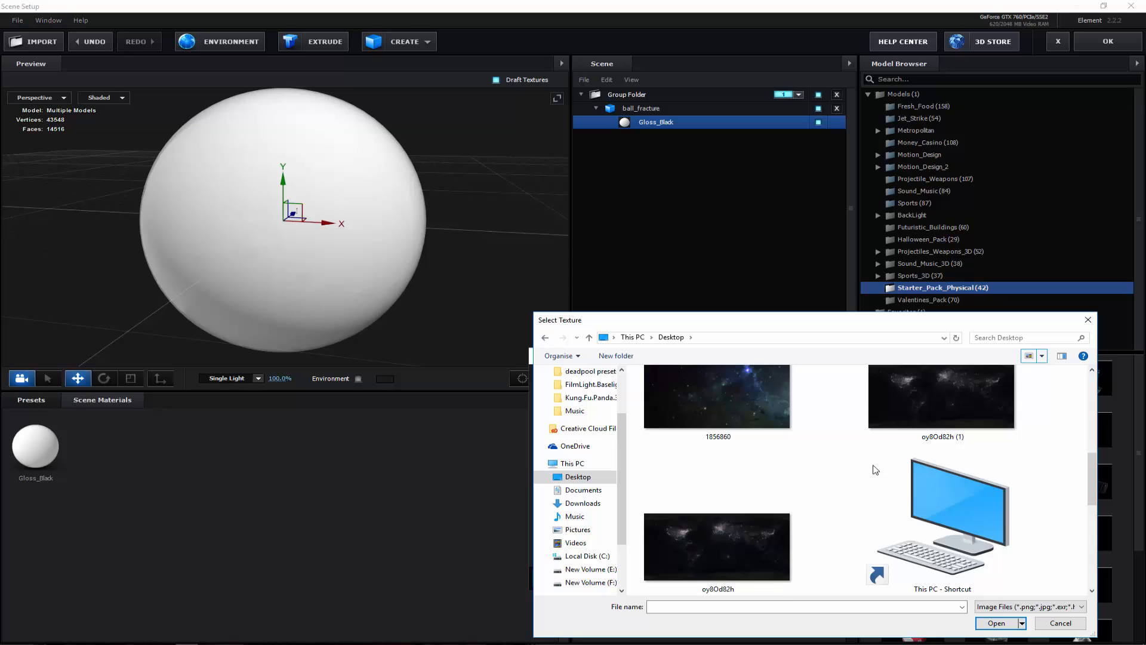
double_click(932, 397)
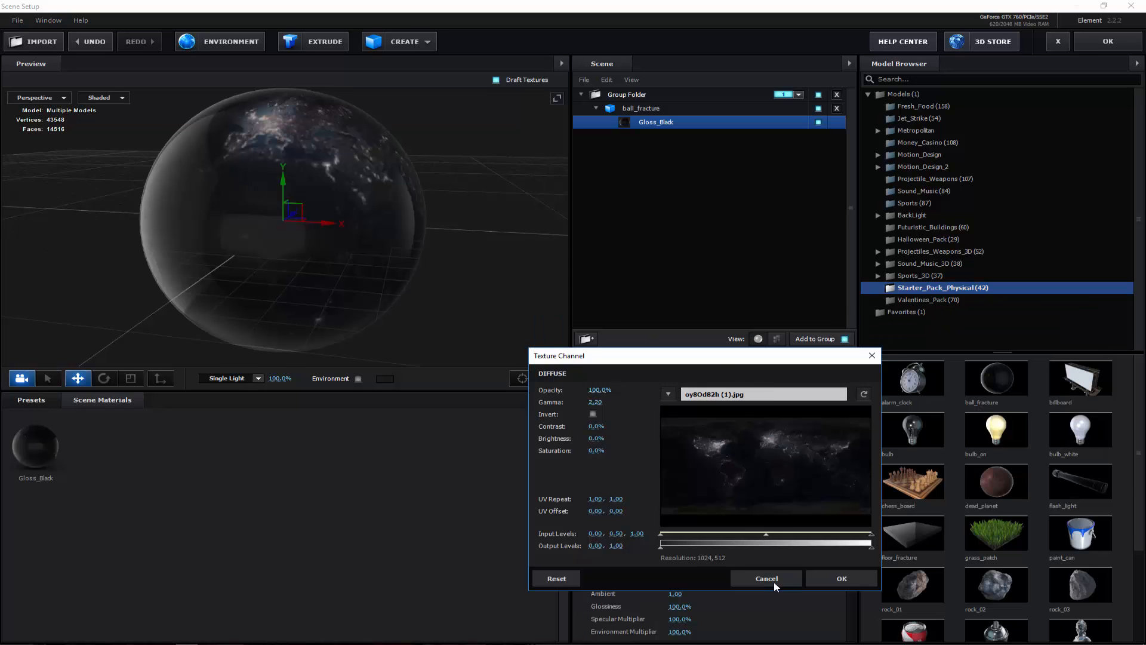
click(842, 580)
drag(371, 167, 313, 184)
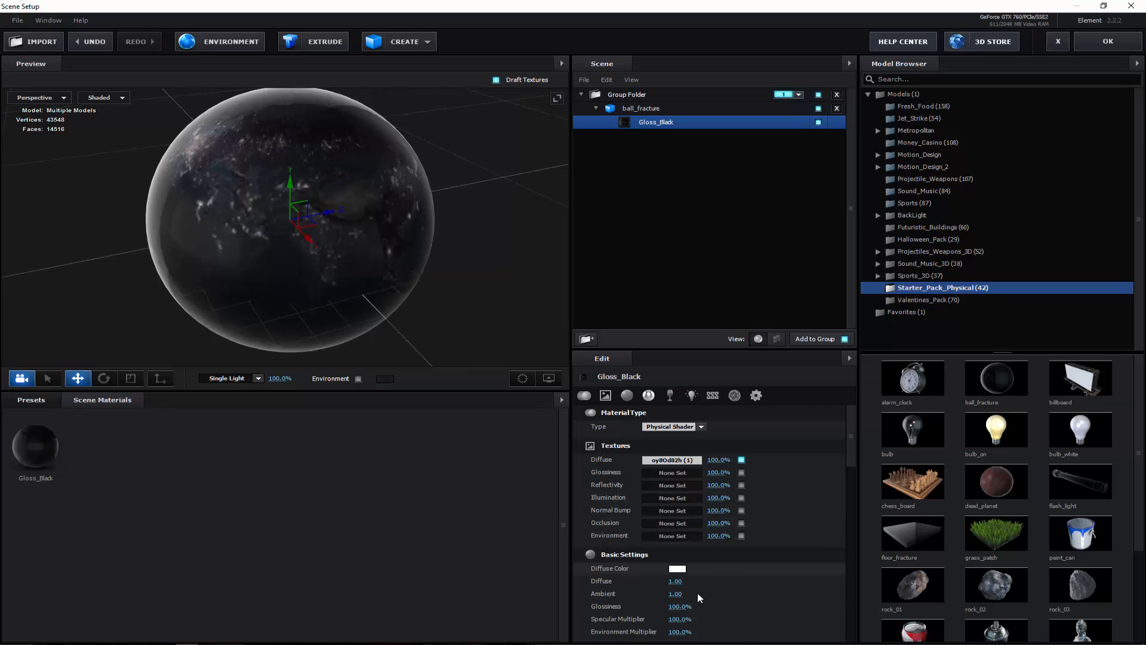
Step: Try a glossiness of 20% on the Gloss_Black material and settle on 10%
click(679, 607)
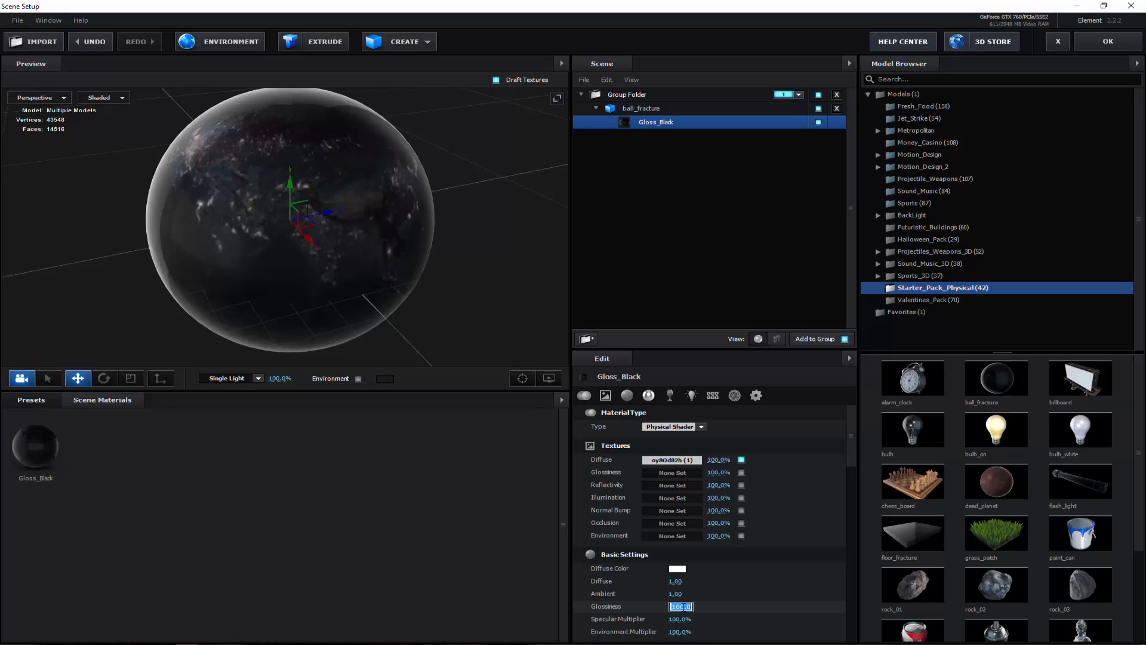
text(20)
key(Return)
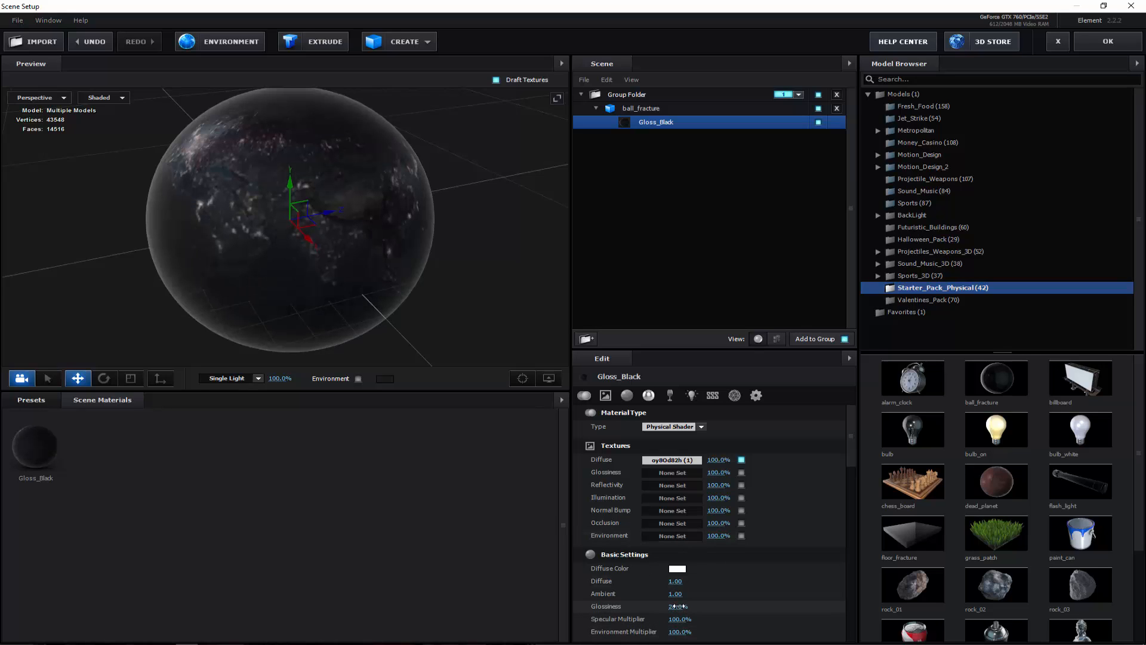
text(10)
key(Return)
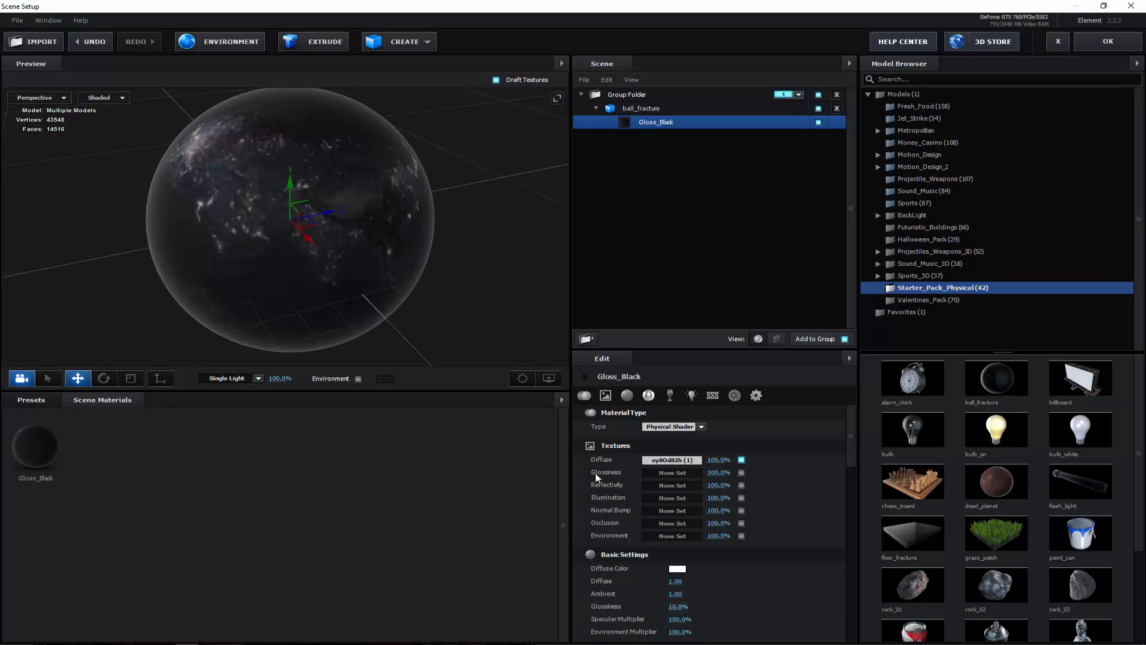
Step: Set the Gloss_Black material's specular multiplier to 50%
scroll(683, 497, down, 3)
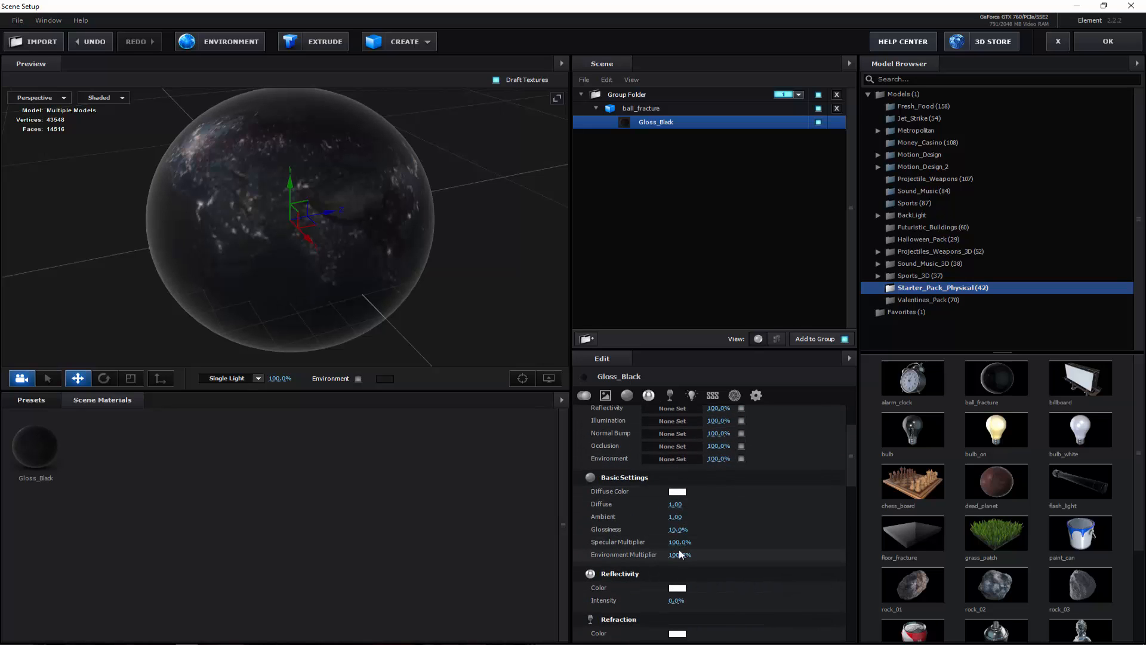
click(679, 543)
text(850)
key(BackSpace)
scroll(675, 517, down, 3)
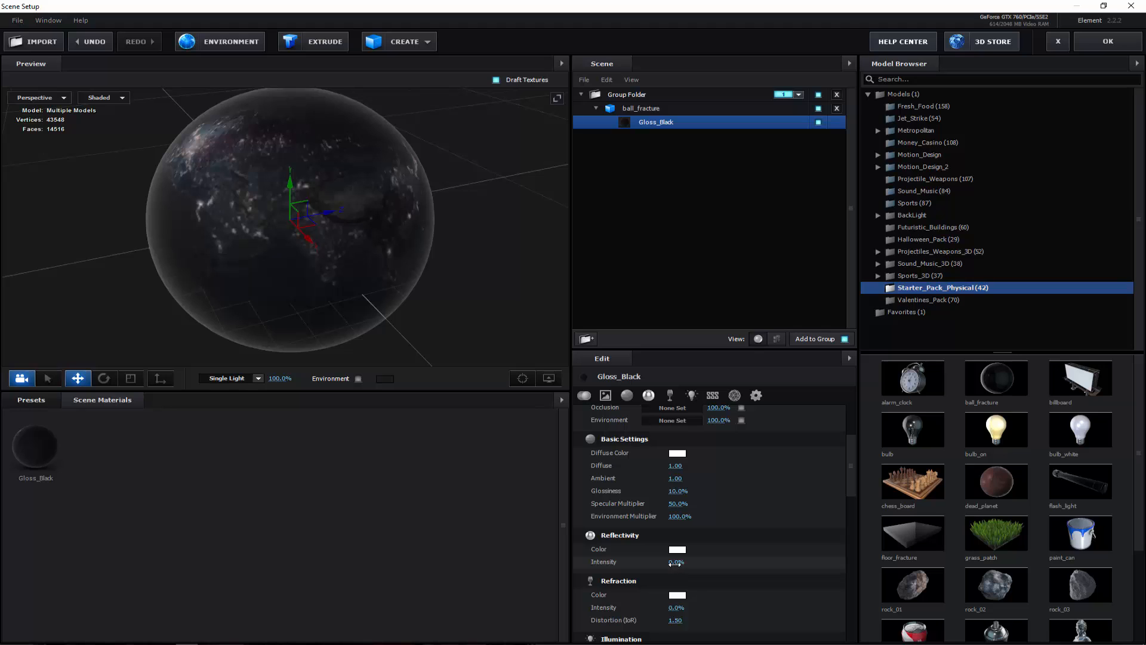
scroll(646, 572, down, 1)
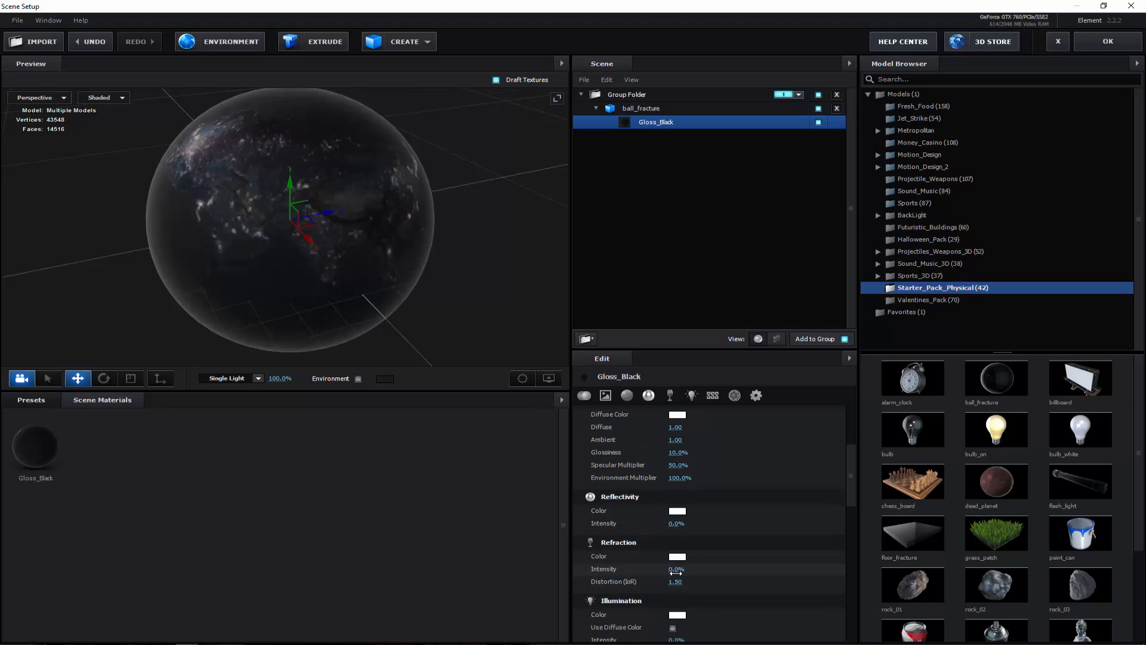
Step: Try the Standard Shader on the Gloss_Black material and switch back to the Physical Shader
scroll(696, 562, up, 4)
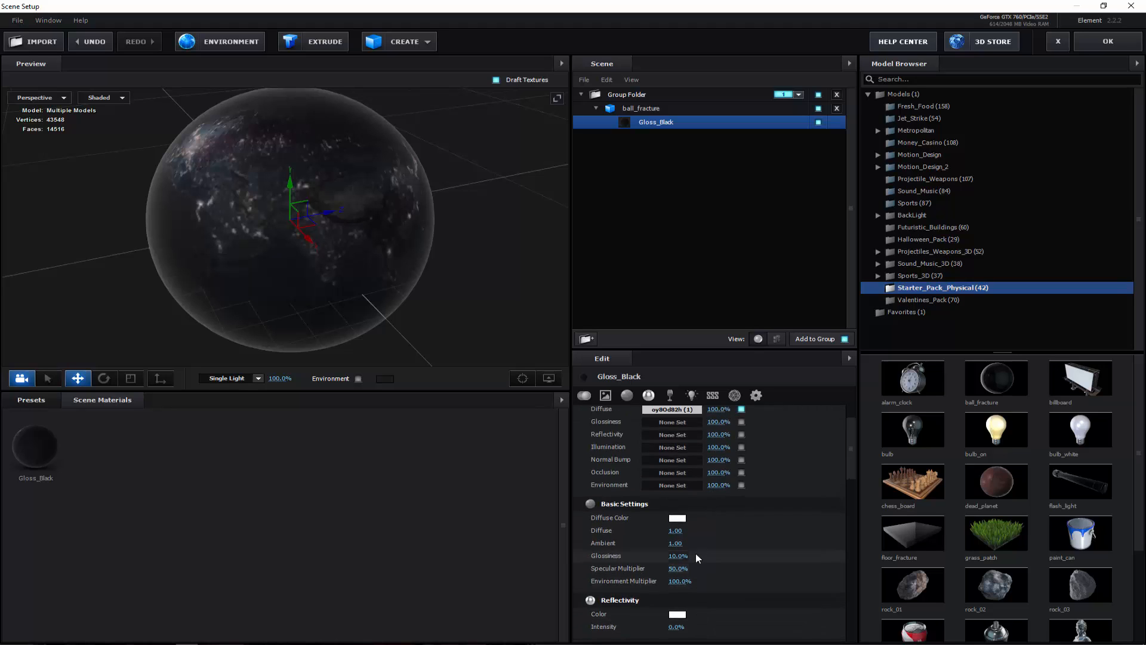
click(701, 428)
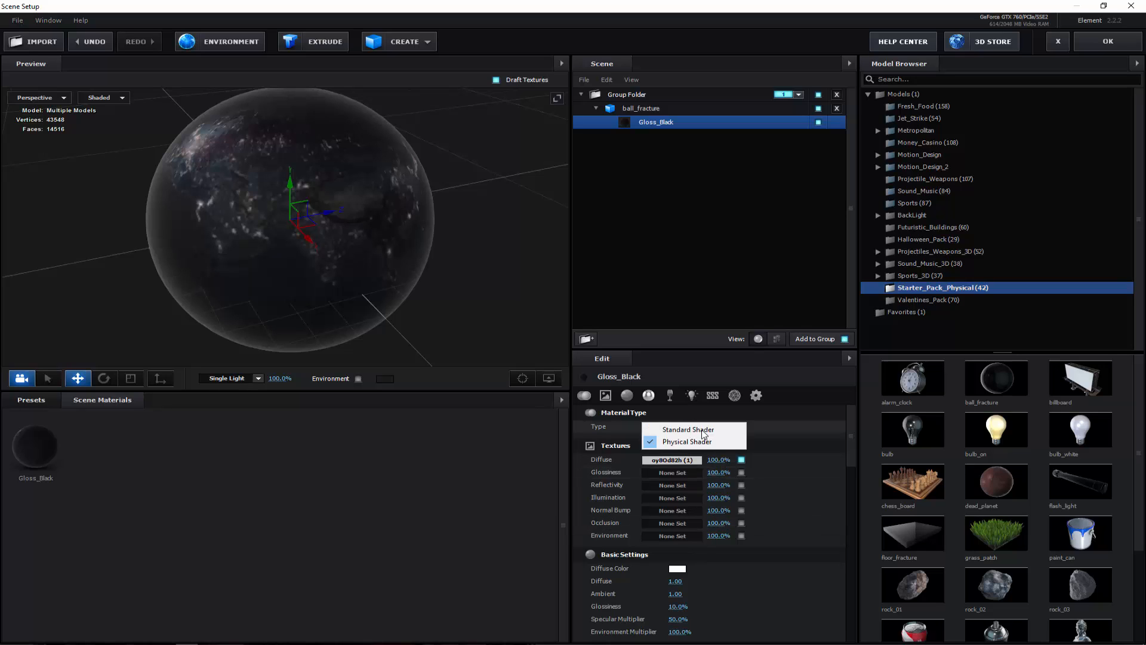
click(704, 429)
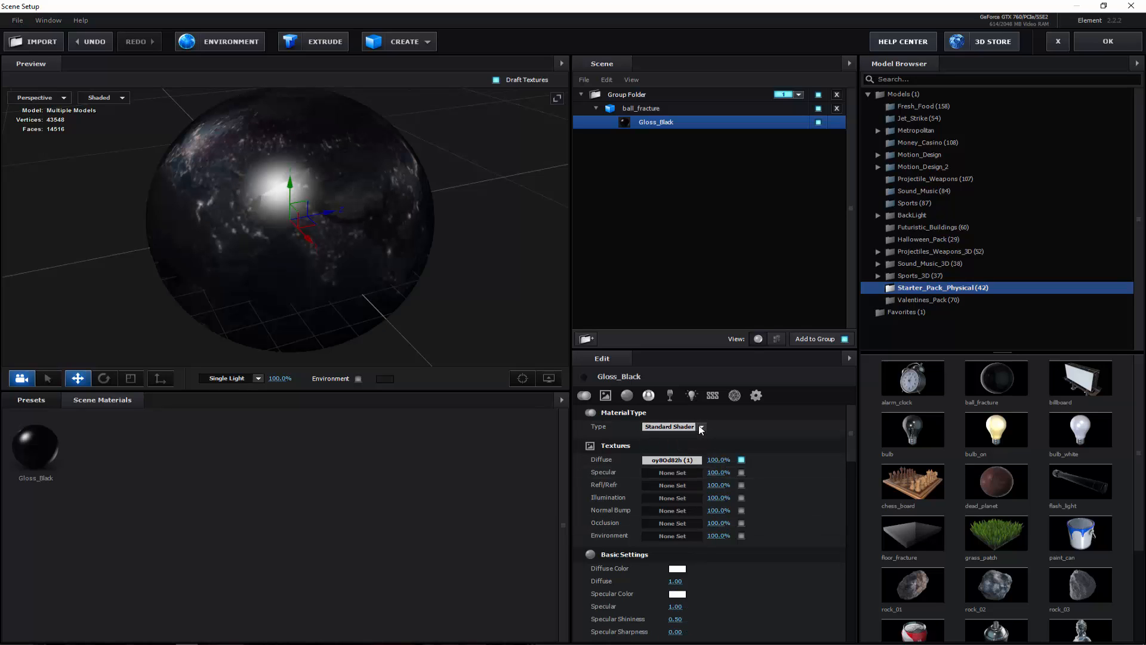
click(703, 428)
click(687, 441)
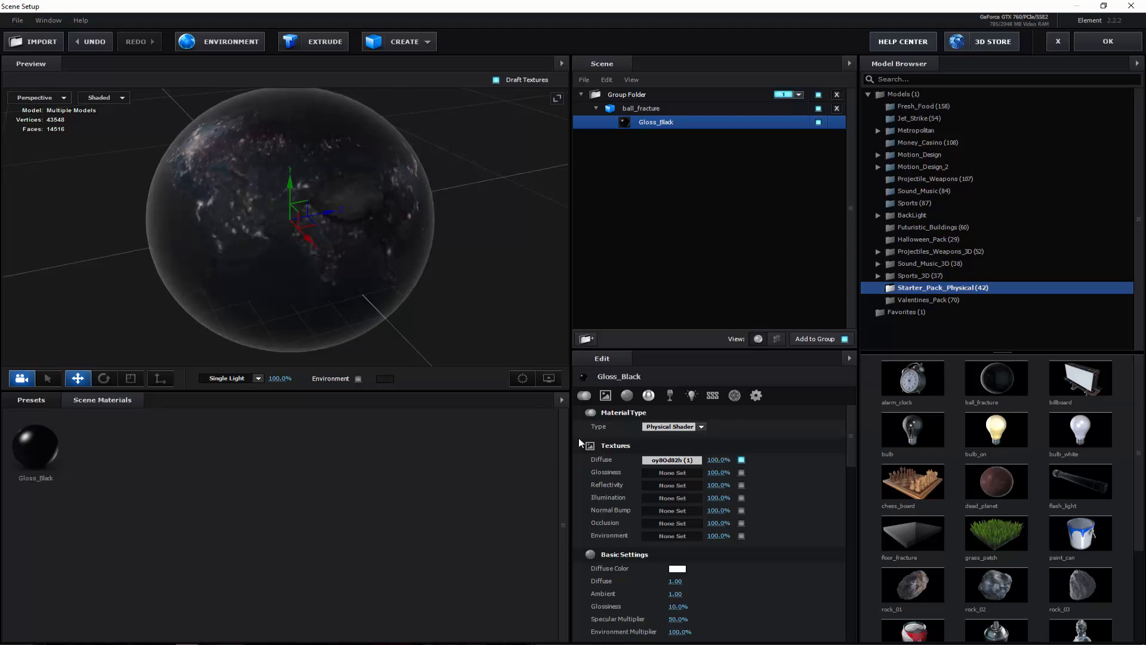
Step: Change the preview lighting to Cinema and inspect the textured sphere from another angle
drag(360, 270, 321, 345)
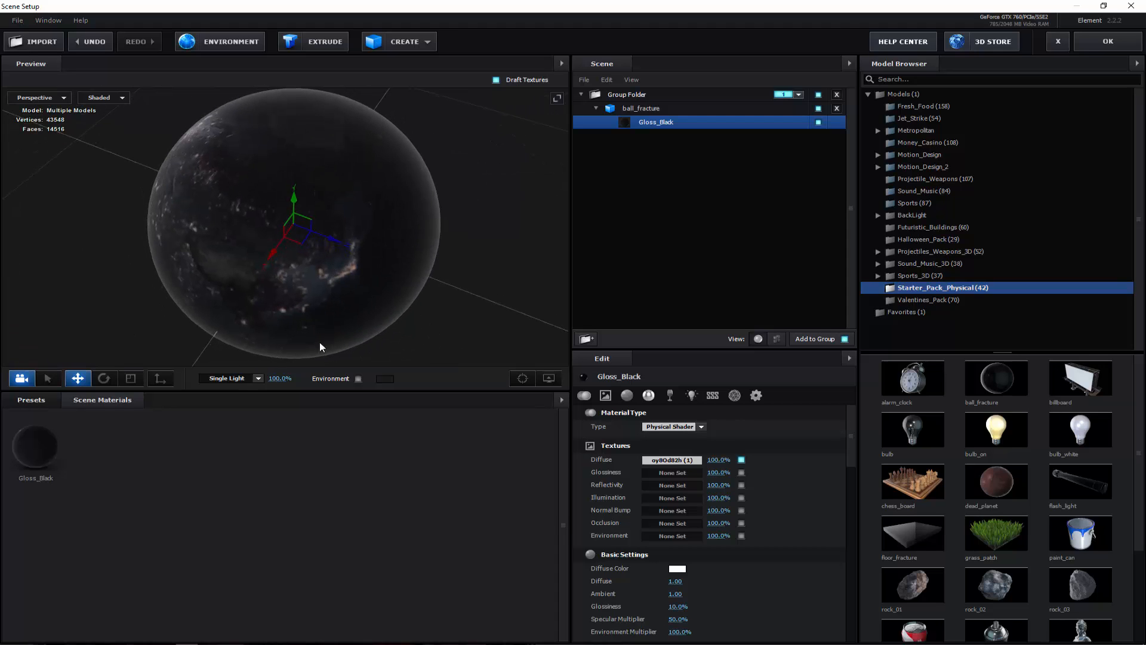
click(256, 380)
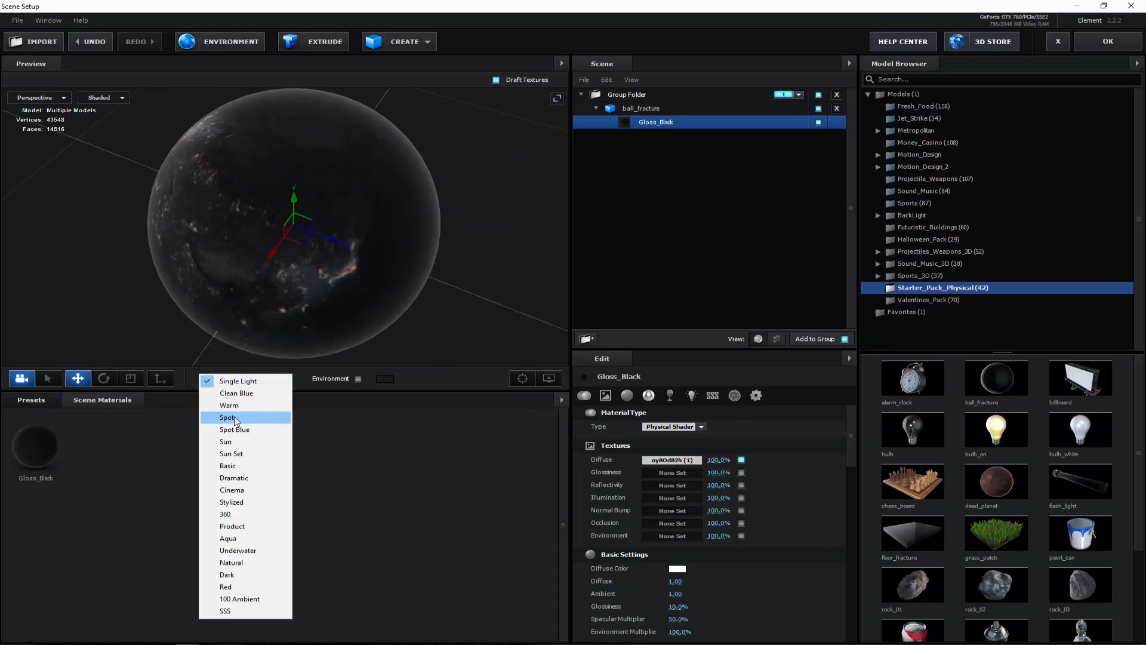
click(233, 473)
drag(327, 329, 300, 258)
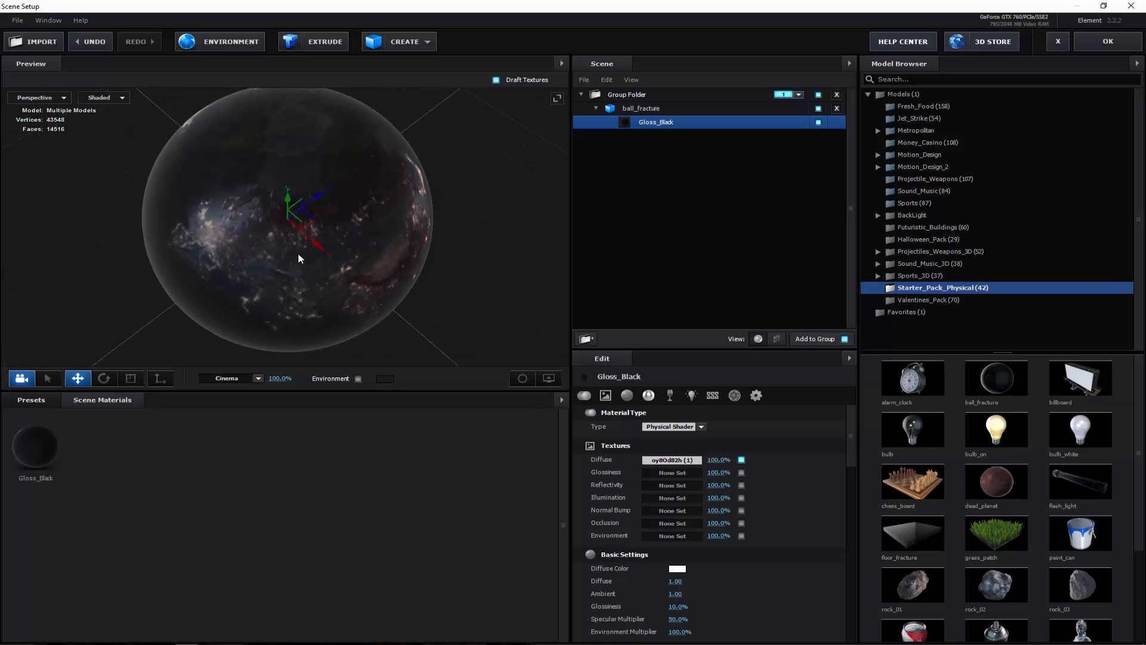
Step: Show the environment in the model preview and apply the scene setup to the composition
click(359, 378)
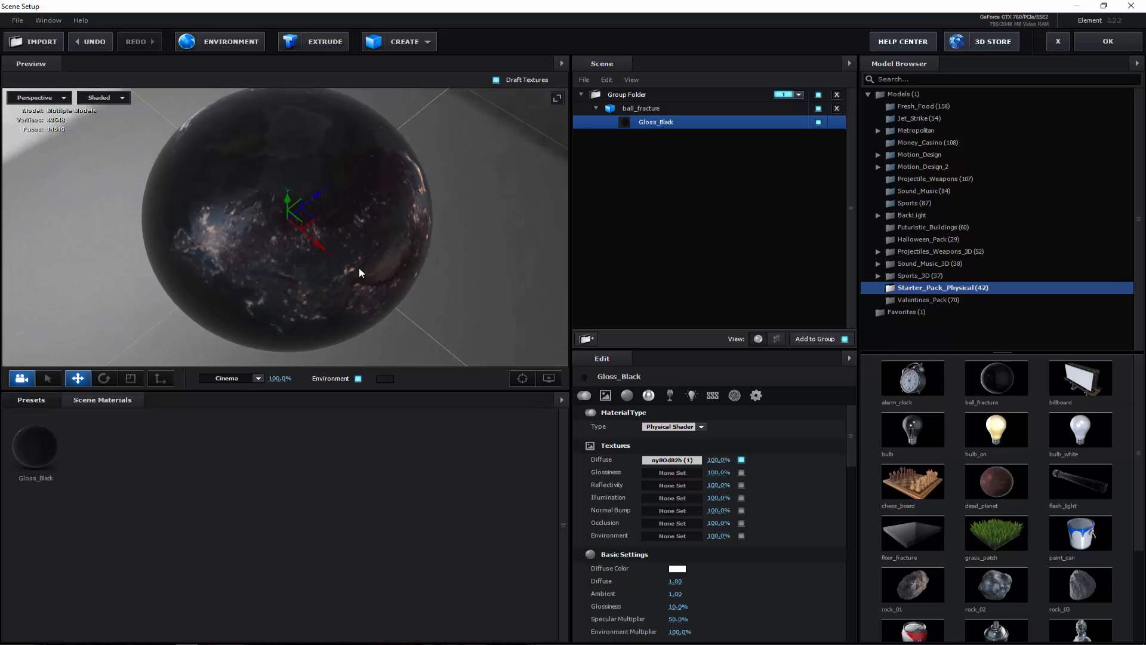
click(1126, 45)
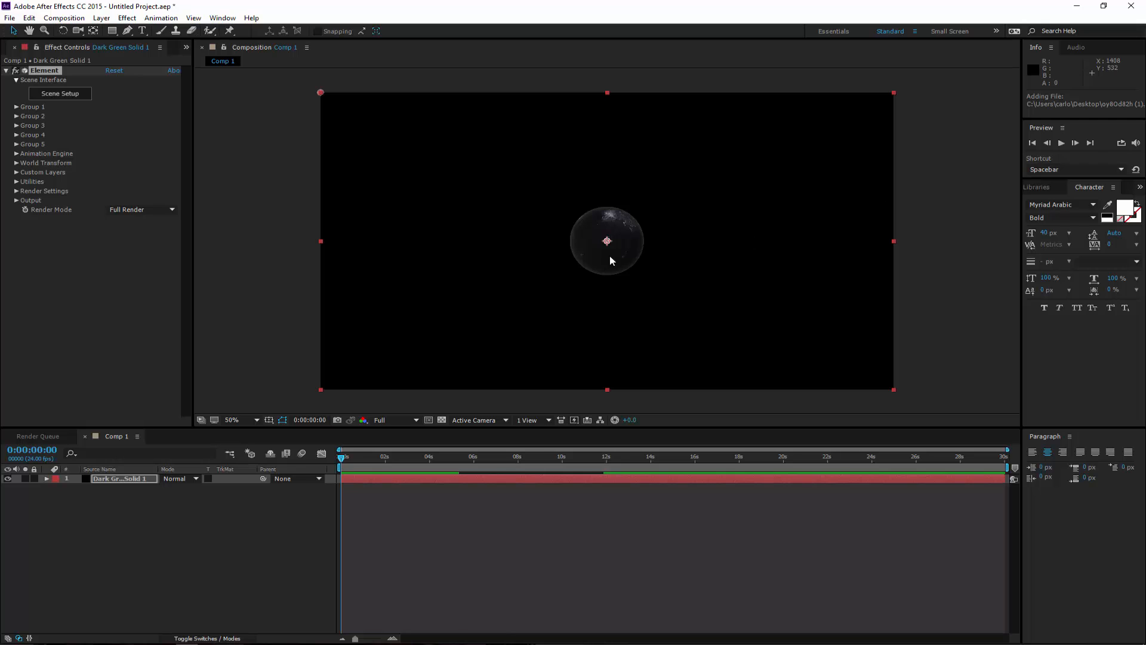
Step: Add a two-node camera with the 50mm preset to Comp 1
click(102, 18)
mouse_move(112, 31)
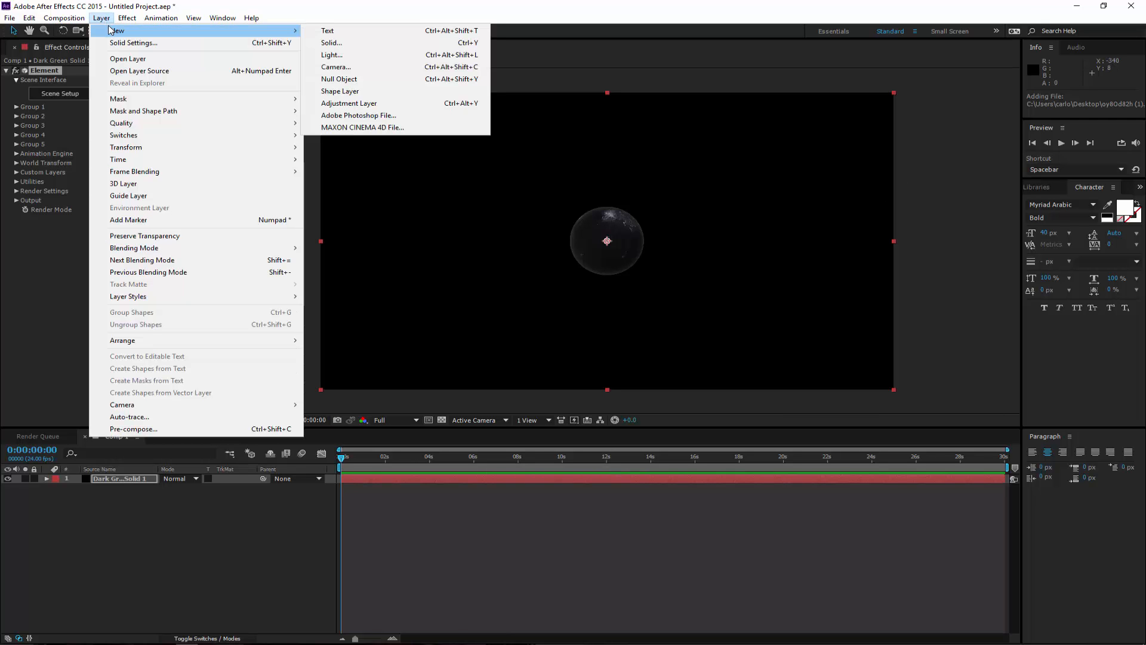
click(350, 72)
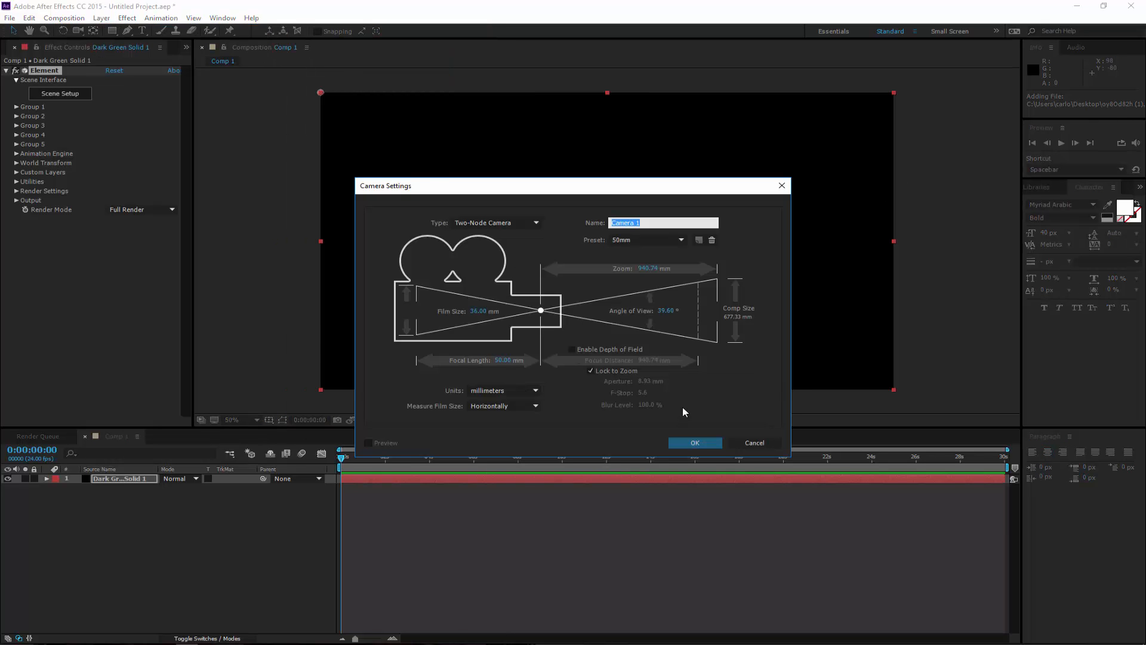
click(693, 438)
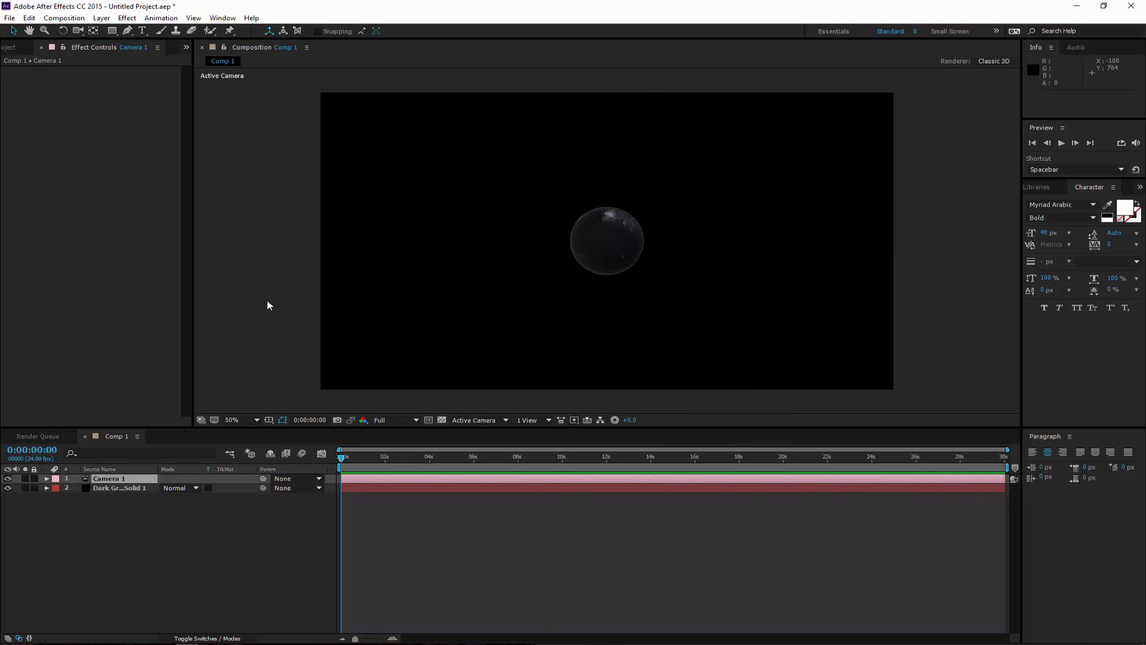
Step: Orbit the camera around the globe and dolly it to about position 1700, 87, -490, with the Eurasian city lights in view
click(78, 30)
drag(564, 261, 835, 226)
drag(692, 187, 645, 233)
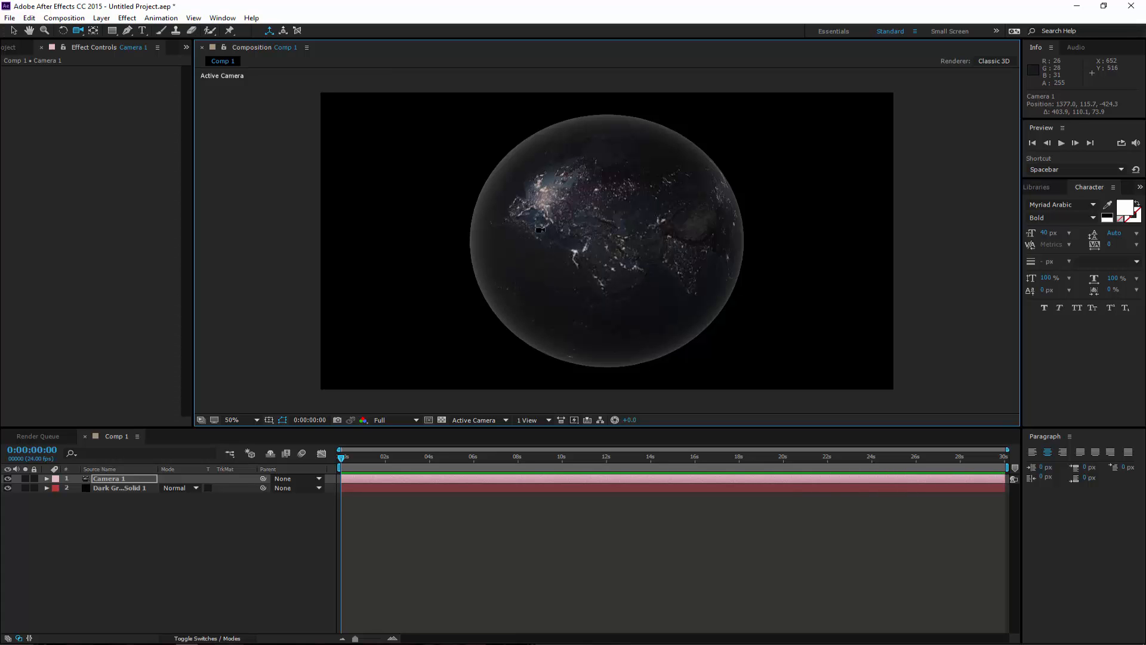
drag(540, 229, 691, 186)
drag(661, 240, 594, 250)
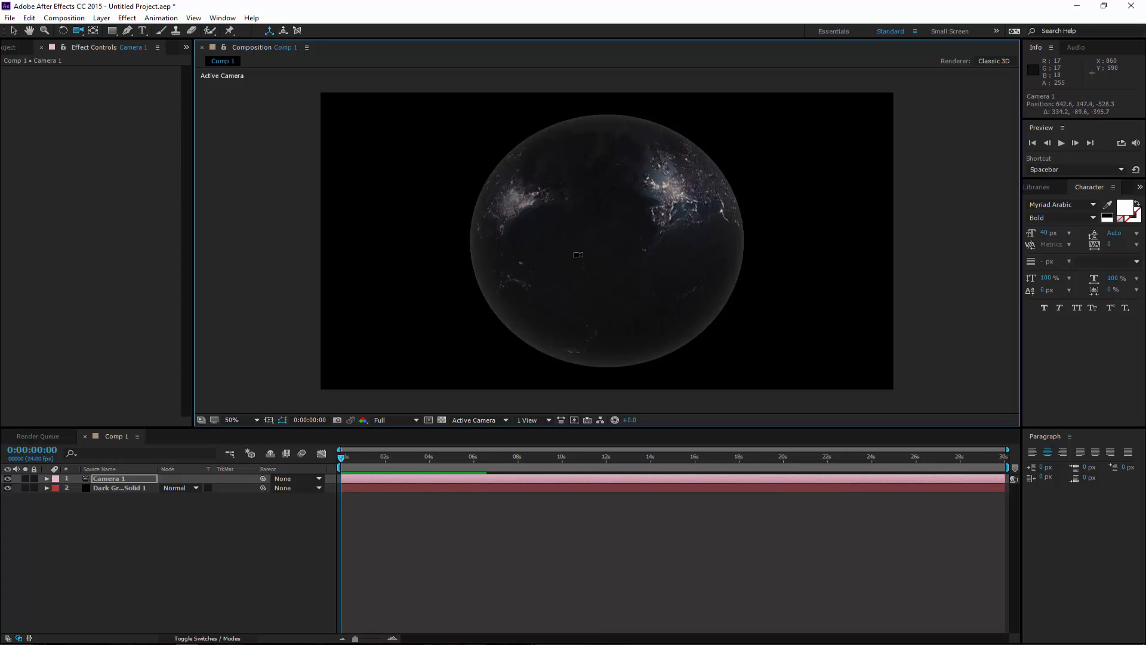
drag(702, 207, 590, 200)
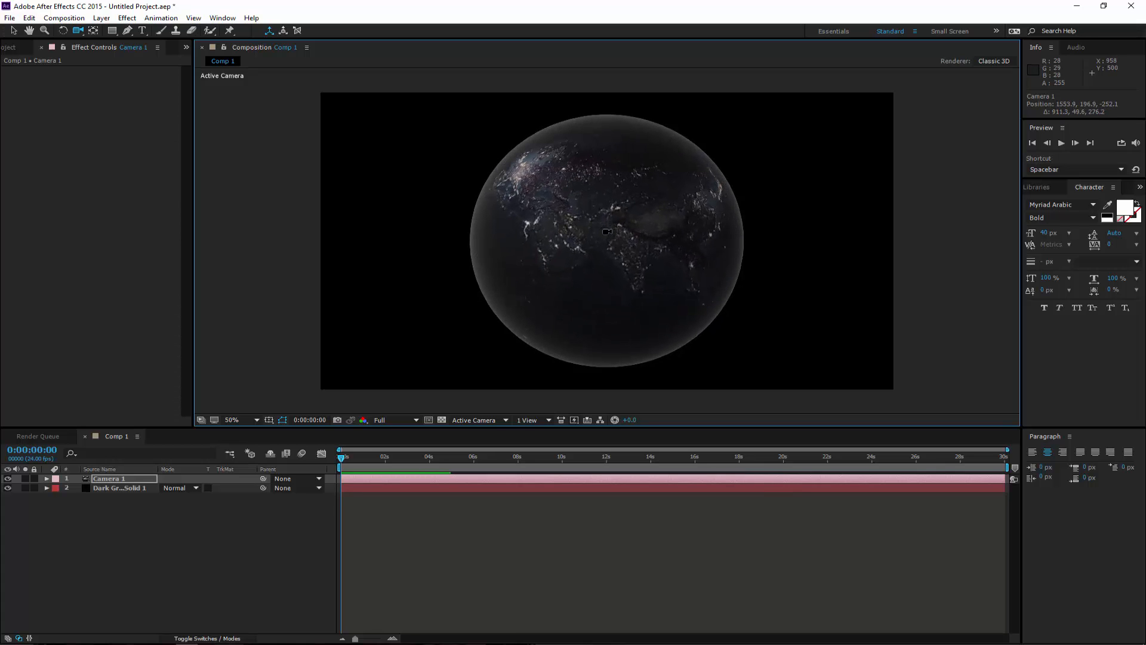
drag(640, 249, 458, 248)
scroll(636, 243, down, 1)
scroll(636, 242, up, 1)
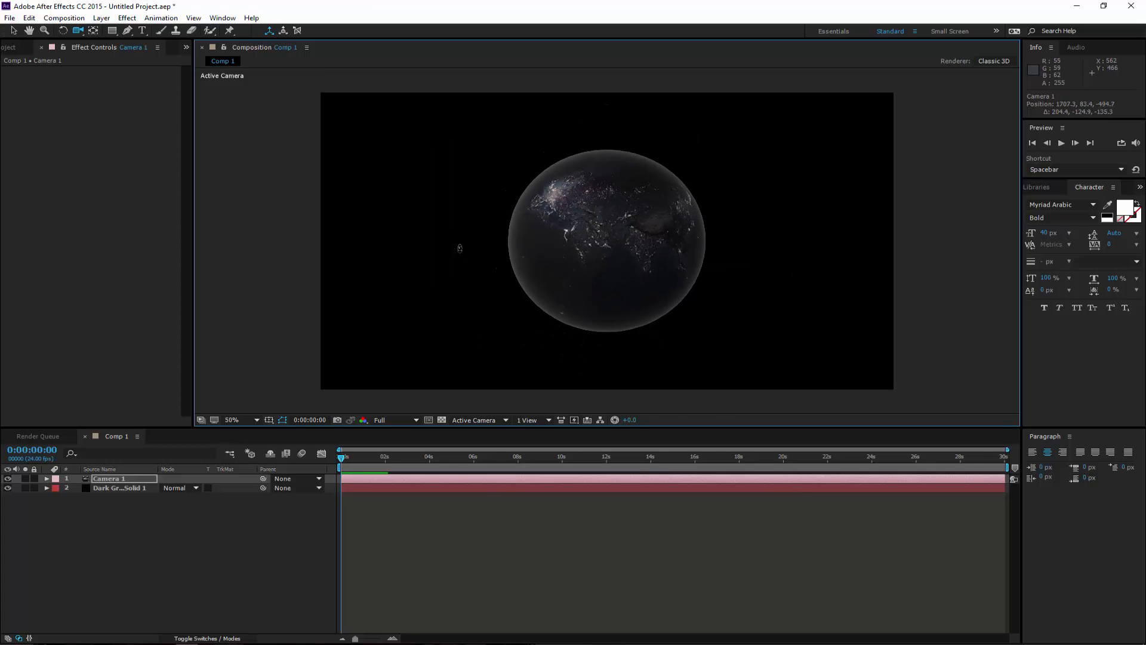
Step: Import the starry space image 1856860 from the Desktop into the project
click(9, 18)
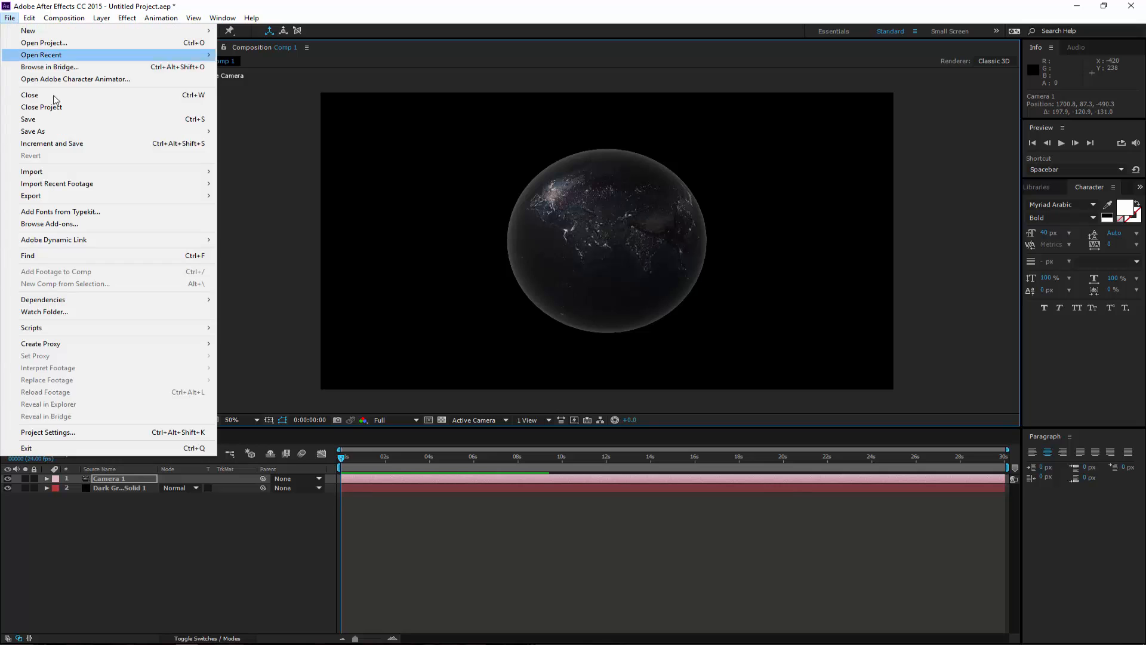
mouse_move(187, 171)
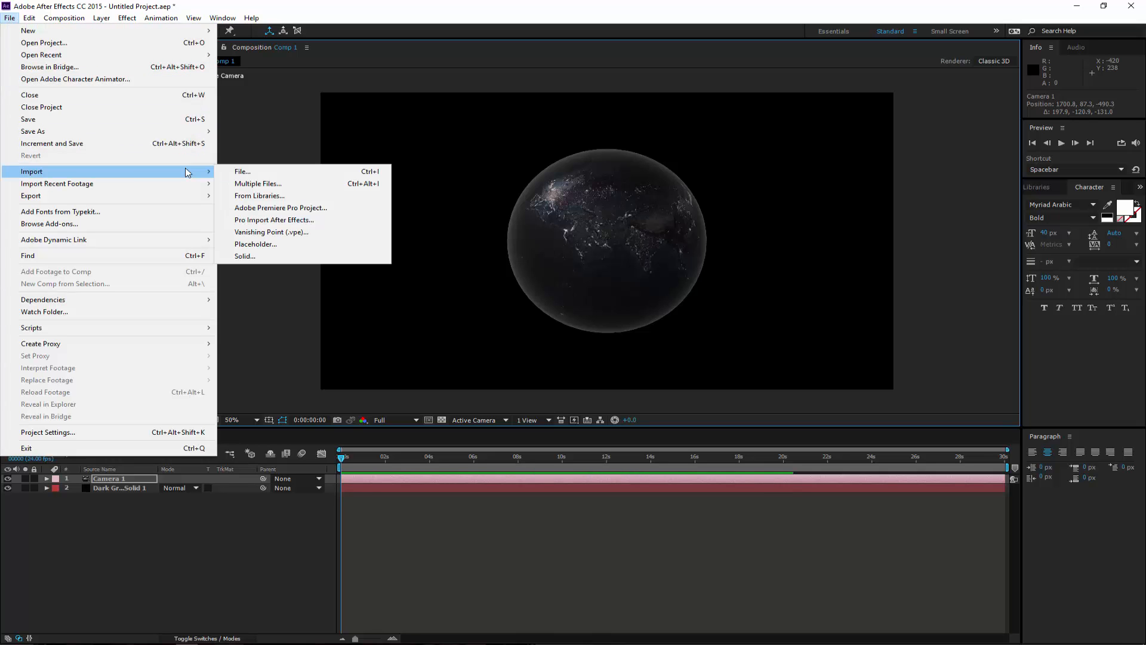
click(263, 166)
scroll(328, 189, down, 3)
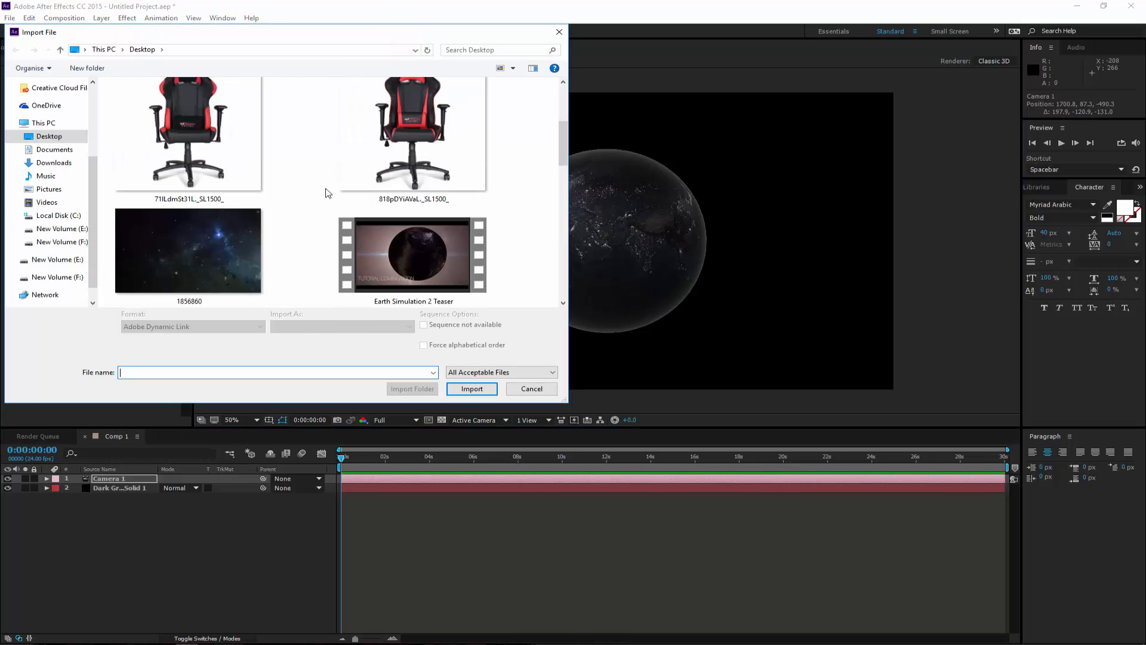
click(216, 262)
double_click(216, 258)
Step: Place 1856860.jpg in Comp 1 as the background layer beneath the globe's solid
mouse_move(59, 147)
mouse_down()
mouse_move(102, 423)
mouse_move(57, 302)
mouse_move(51, 151)
mouse_up()
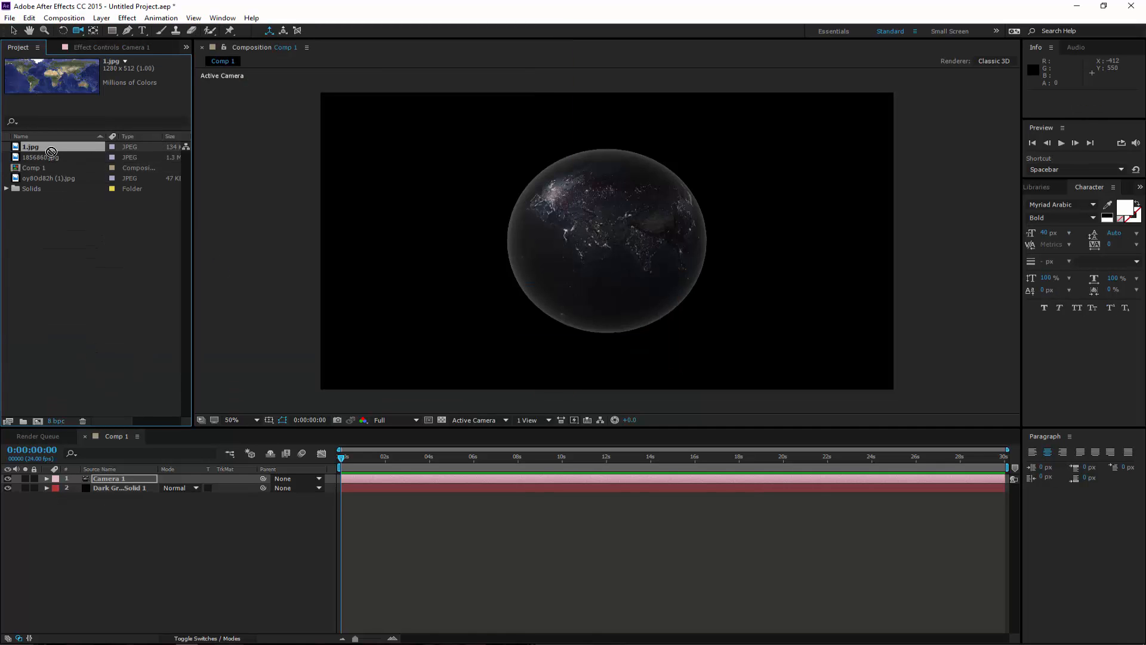
click(53, 179)
click(52, 159)
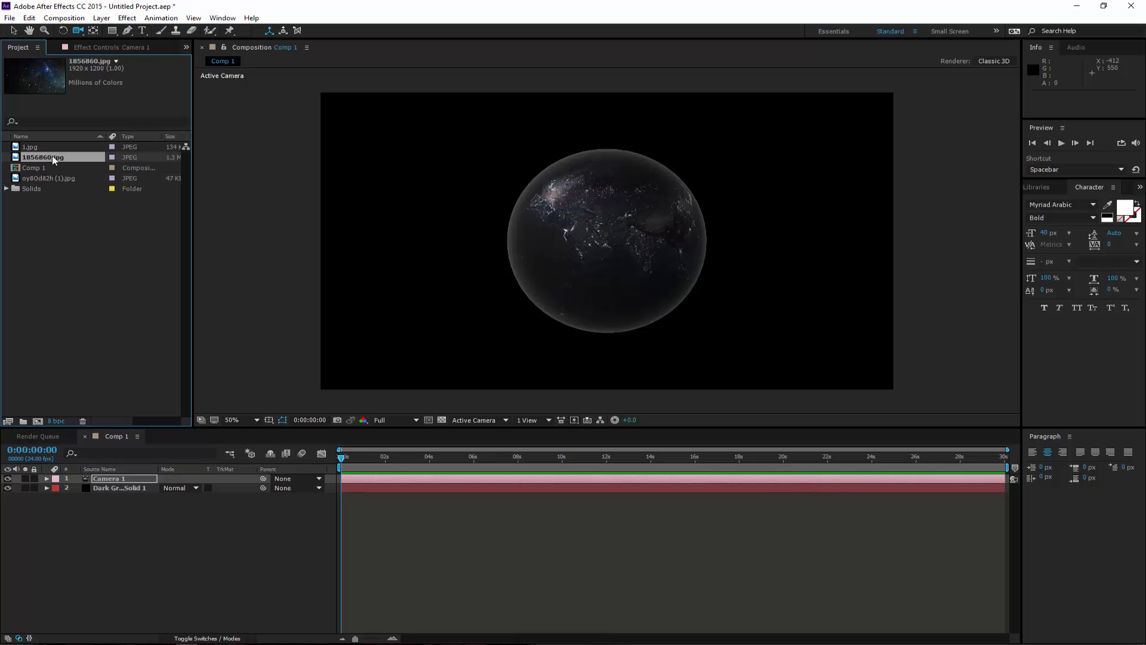
drag(52, 157, 112, 498)
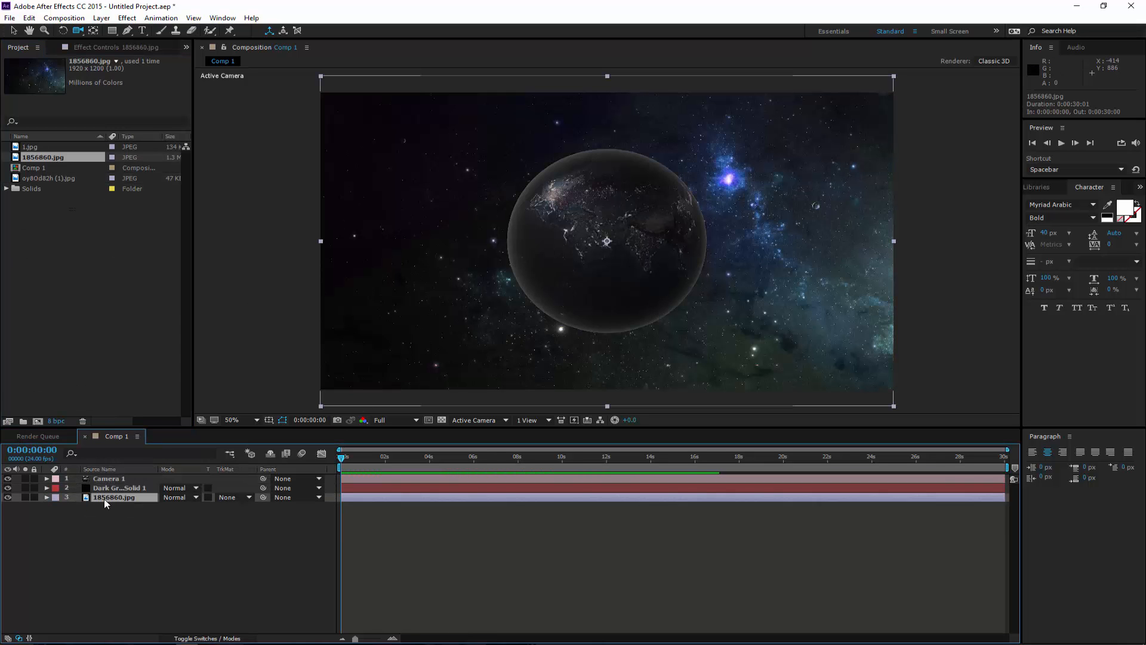
Step: Set the space background layer's opacity to 37% and shift it to position 948, 548
click(47, 497)
click(56, 506)
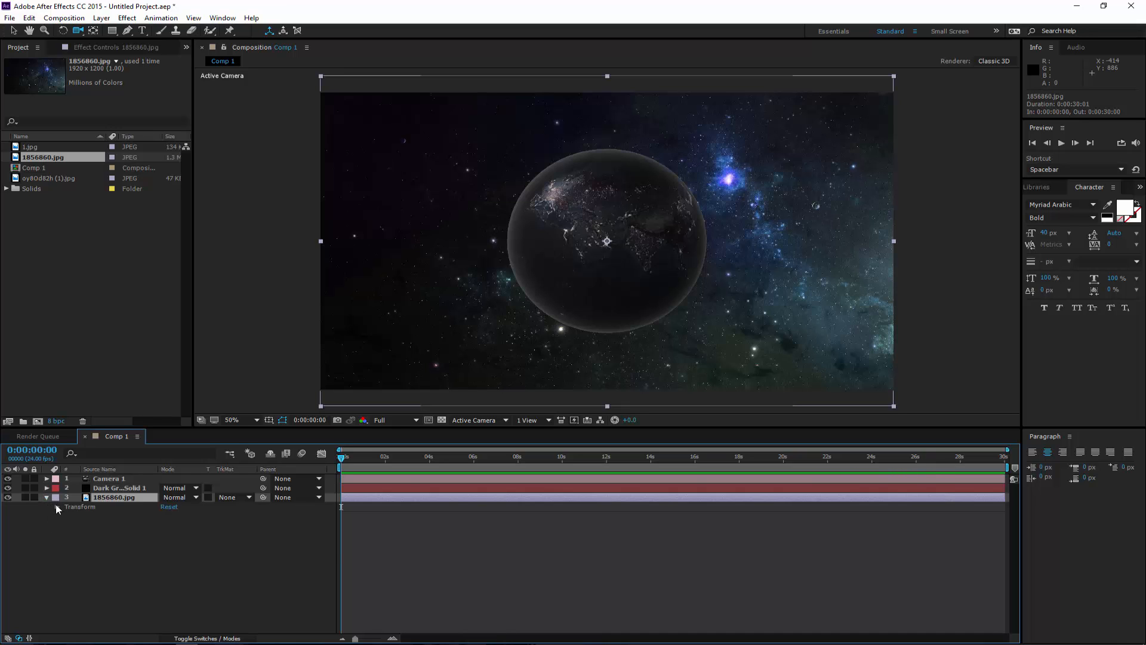
drag(169, 556, 138, 554)
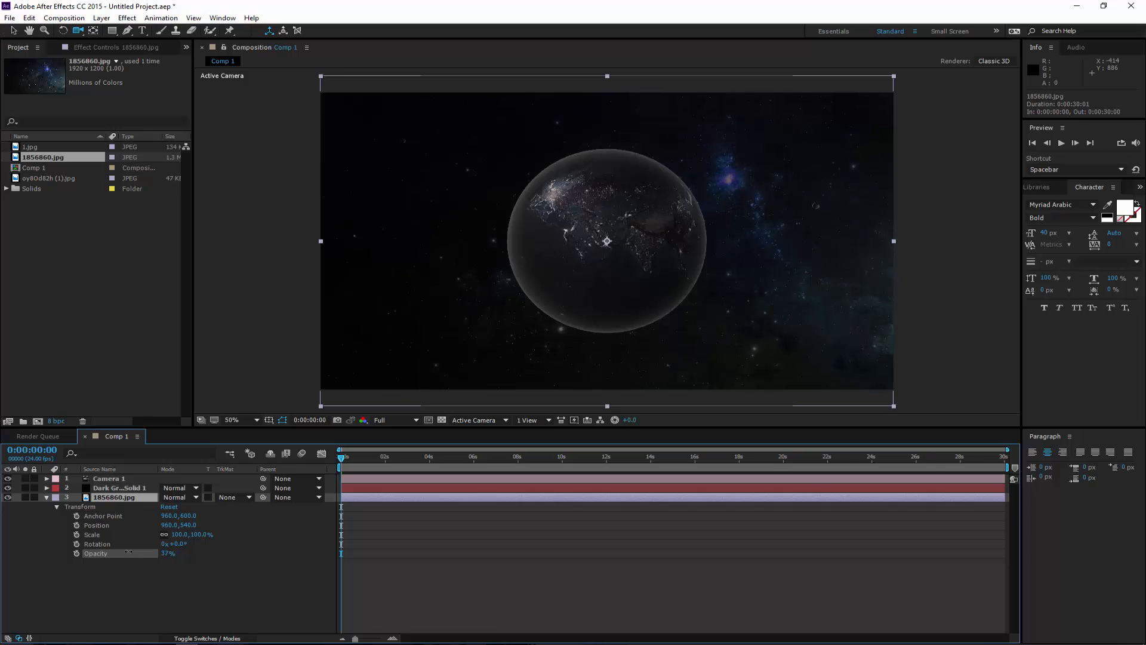
key(space)
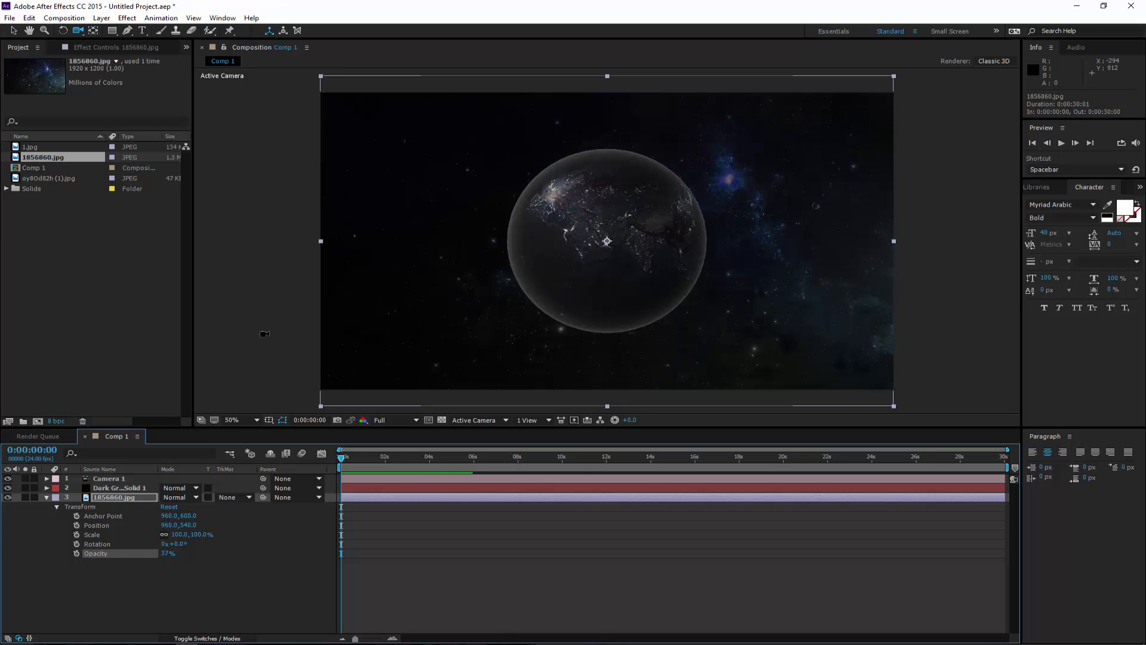
click(13, 31)
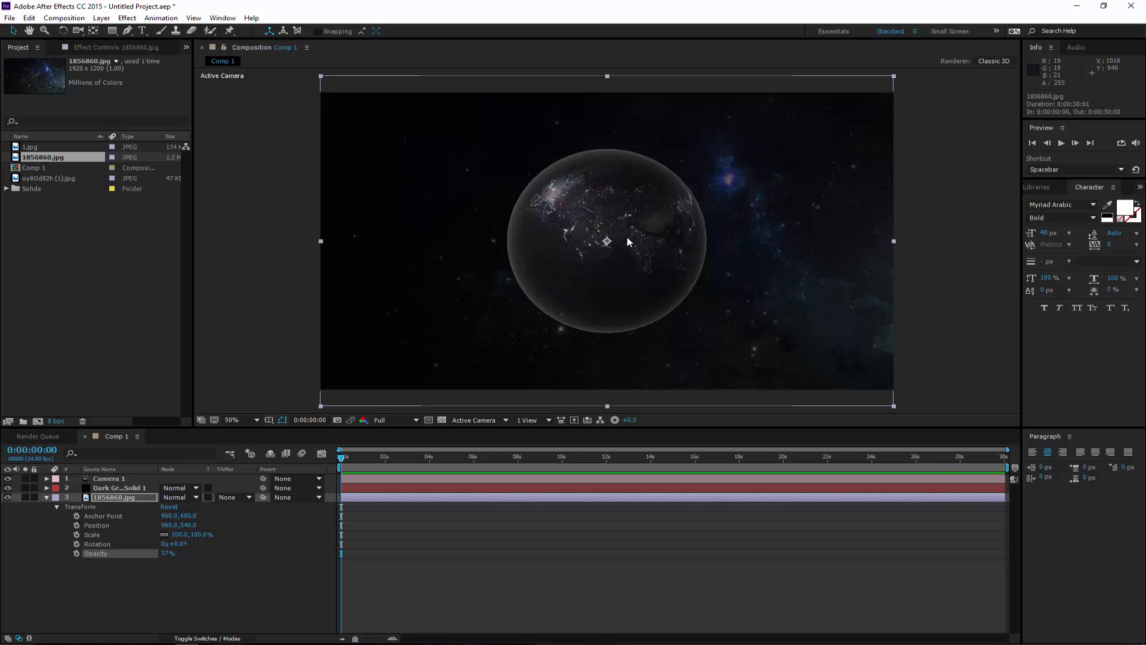
drag(609, 240, 604, 242)
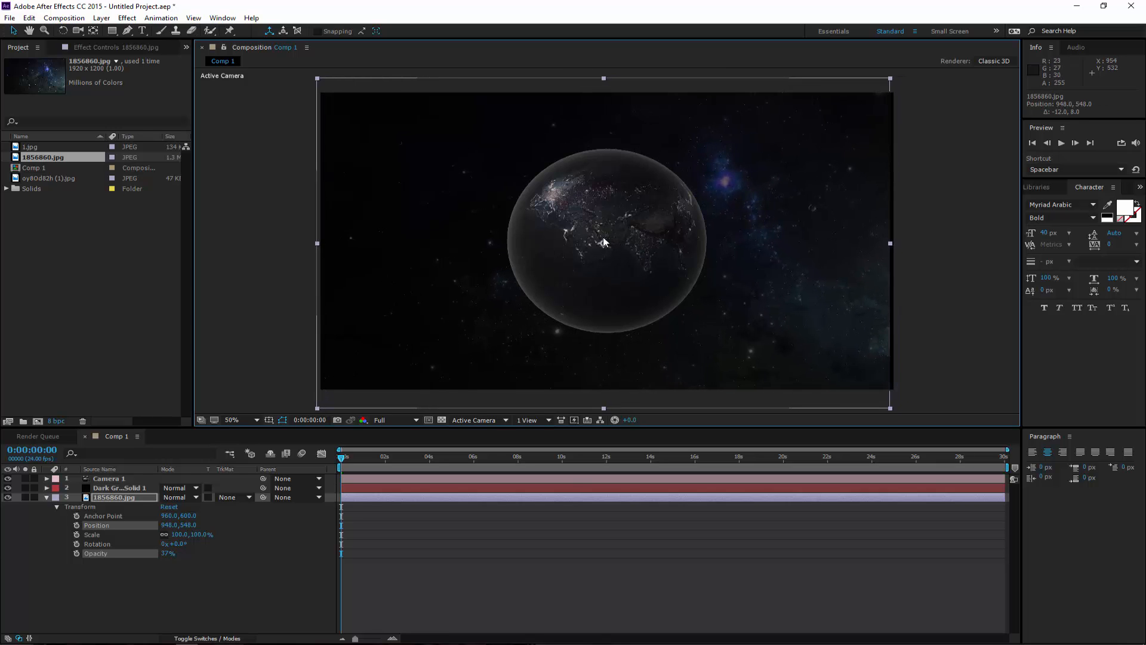
Step: Set the globe's Group 1 particle rotation to Y 19°, Z 15° and Rotation R 1° in the Element effect
click(130, 486)
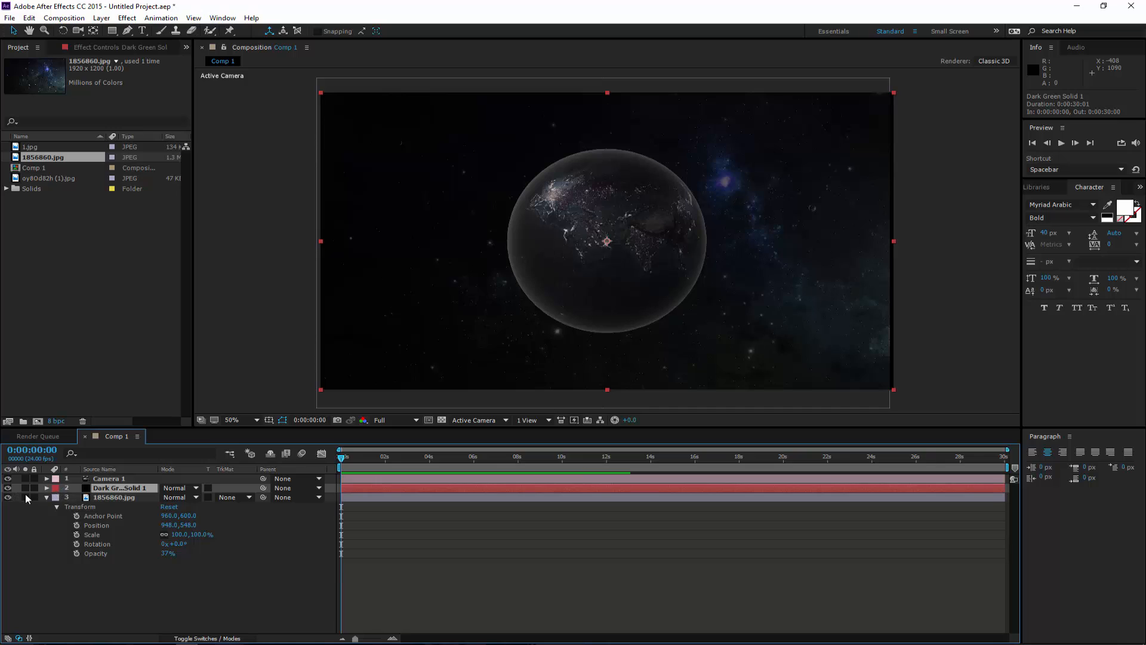
click(47, 488)
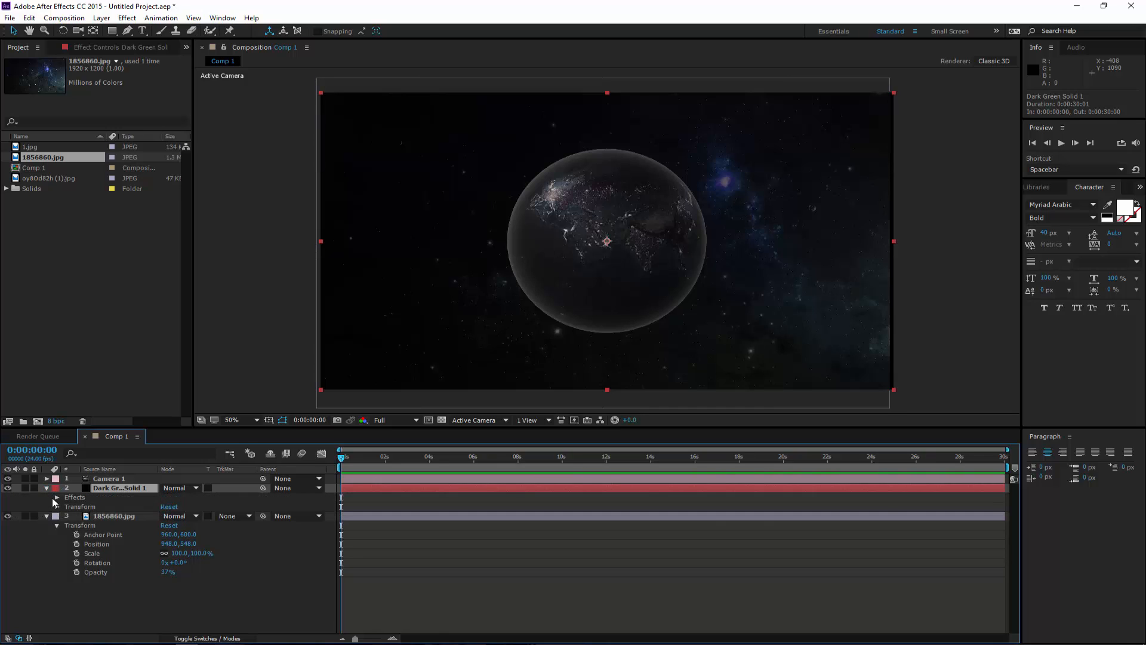
click(114, 48)
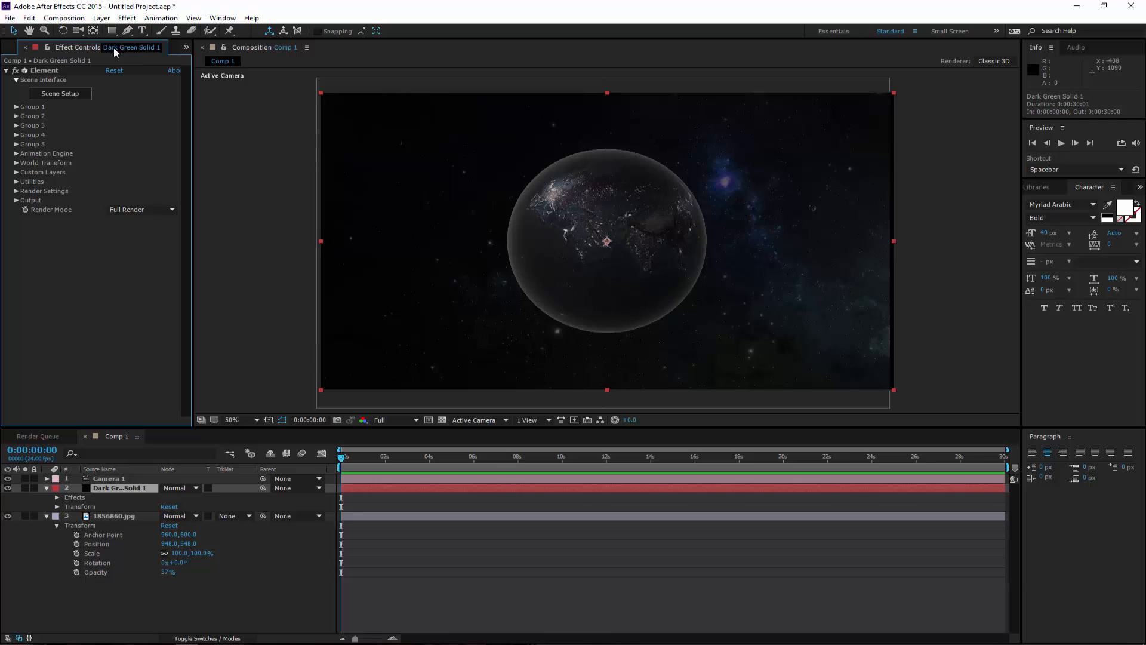
click(16, 108)
click(26, 135)
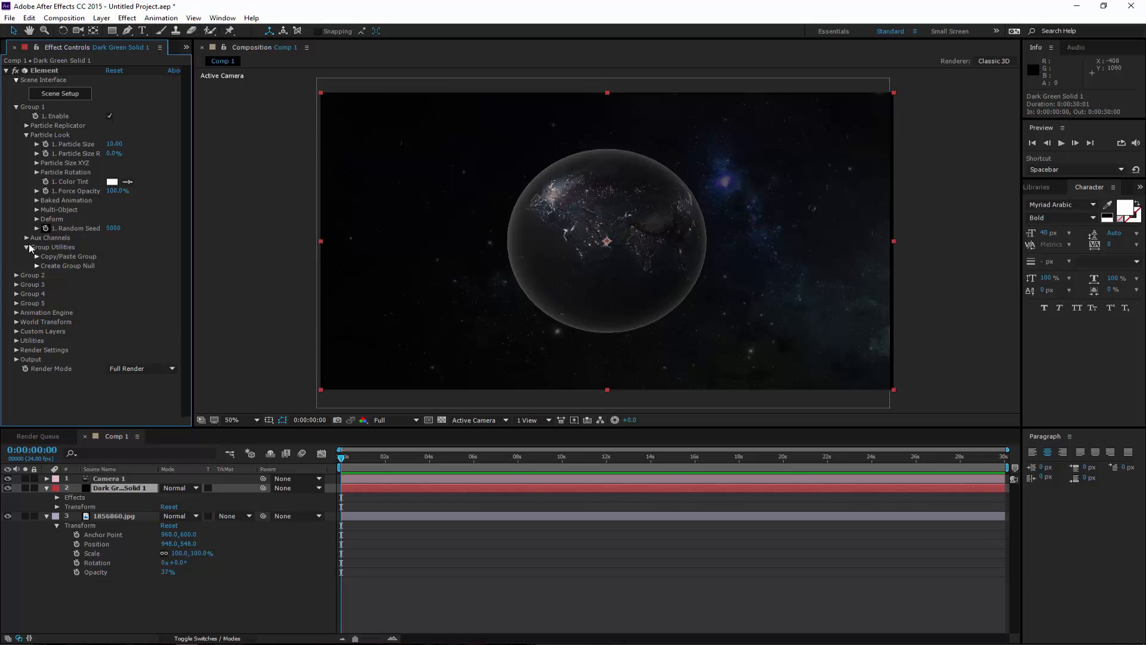
click(36, 172)
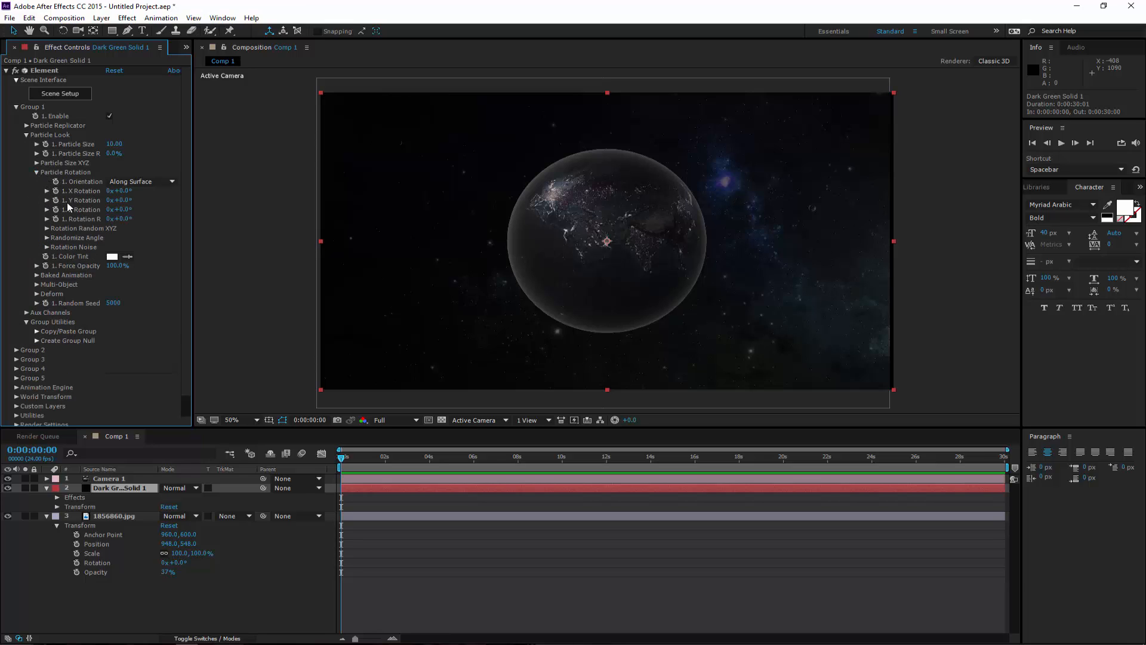
drag(123, 219, 137, 209)
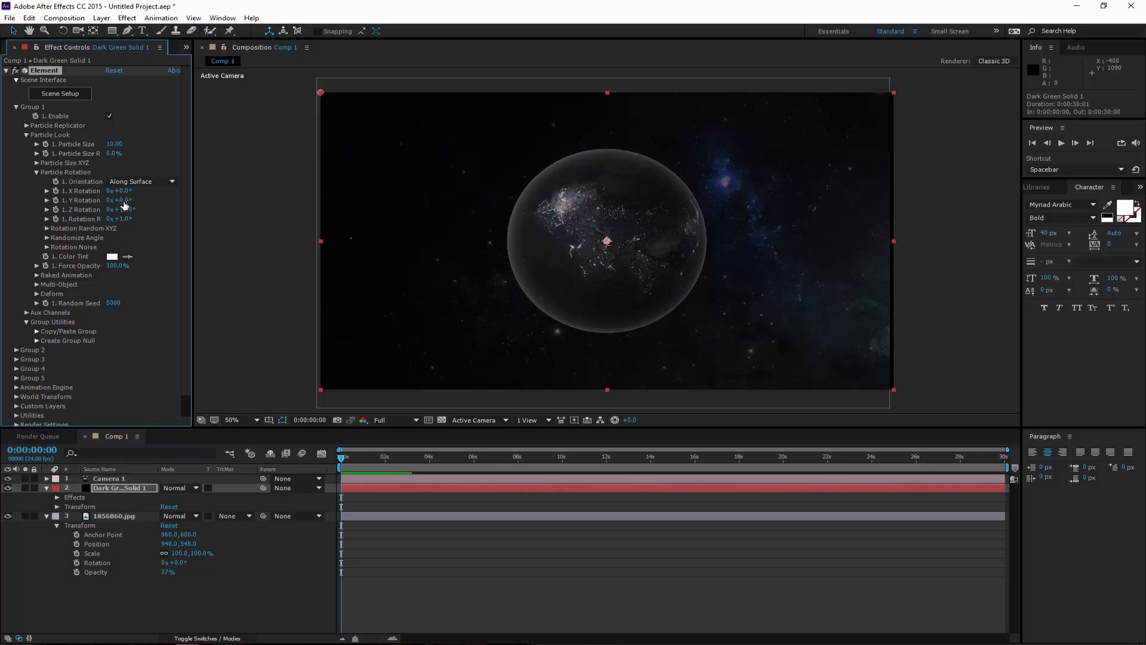
drag(125, 200, 137, 201)
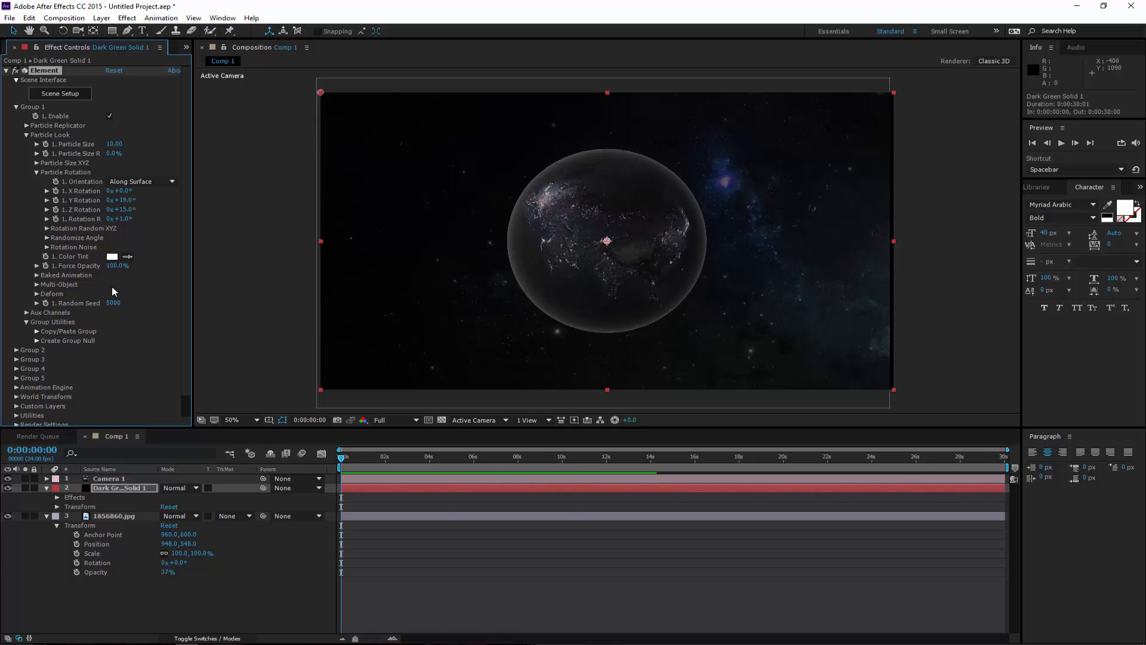
Step: Keyframe the globe's Y Rotation from 19° at 0:00:00:00 to 243° at 0:00:13:22
click(47, 491)
click(47, 488)
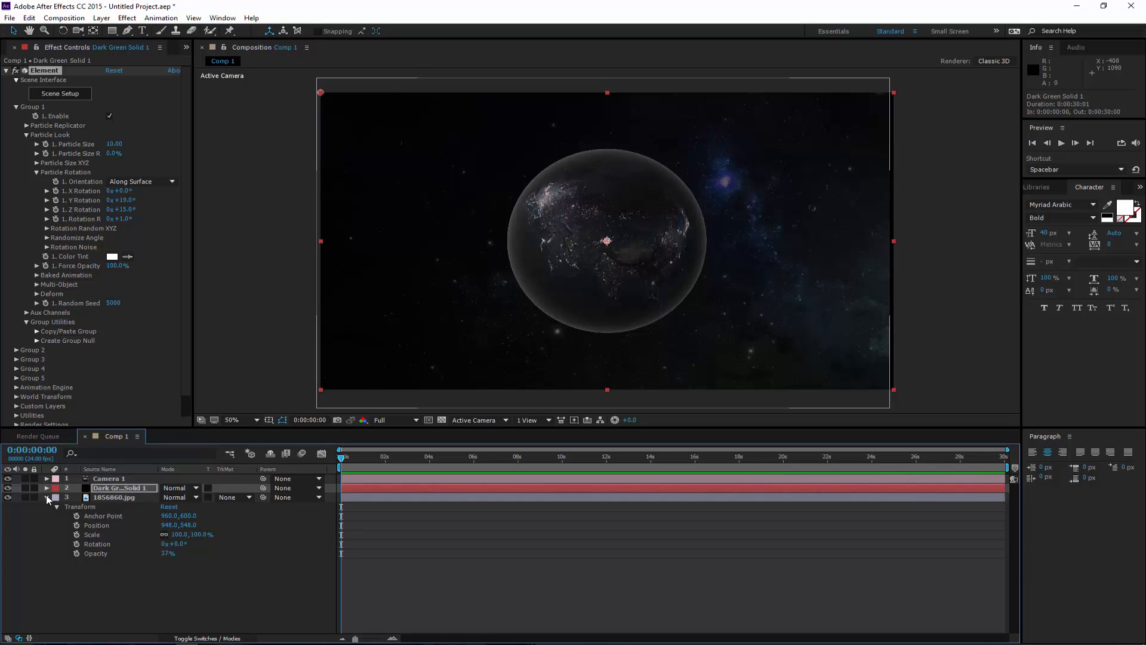
click(46, 497)
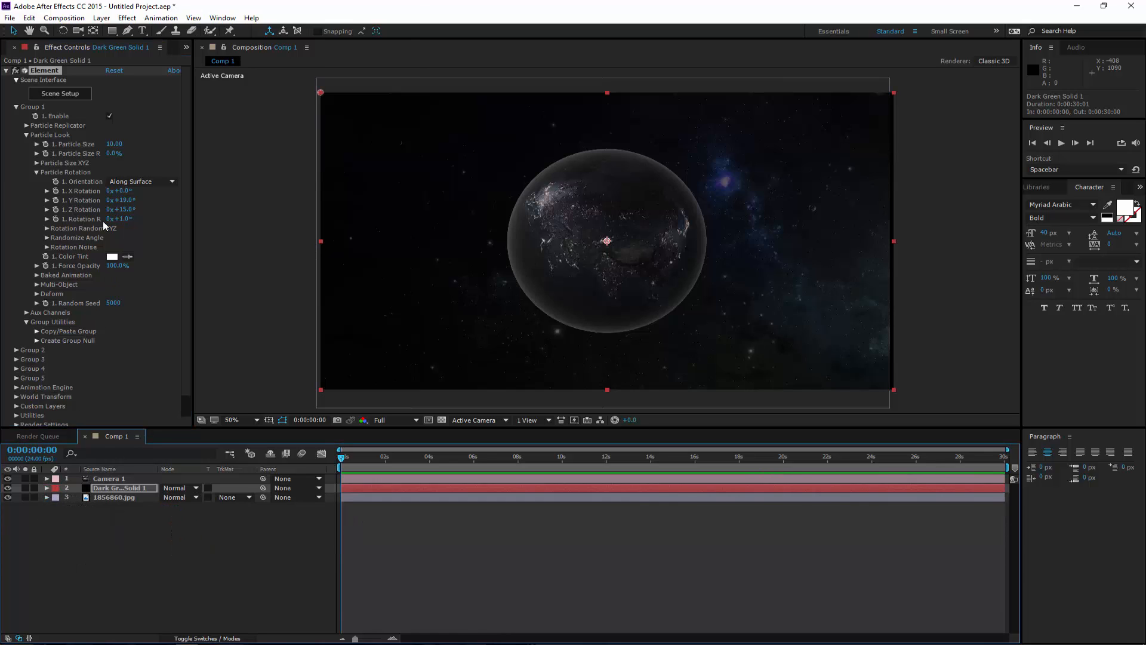
click(68, 202)
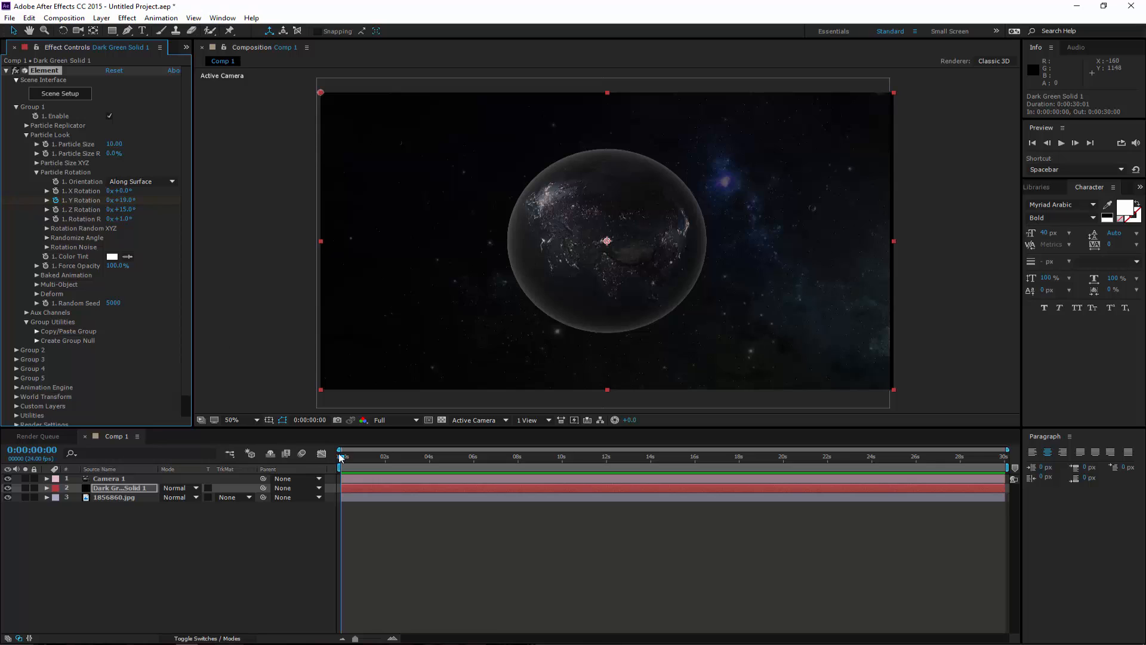
drag(341, 458, 649, 458)
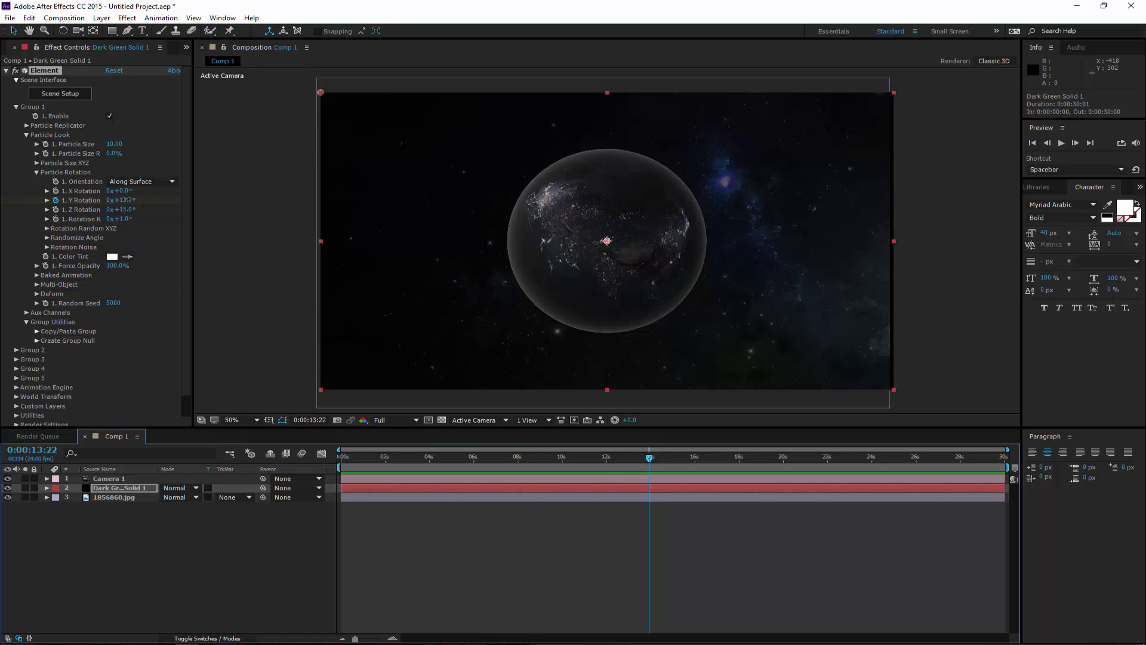
drag(126, 200, 276, 205)
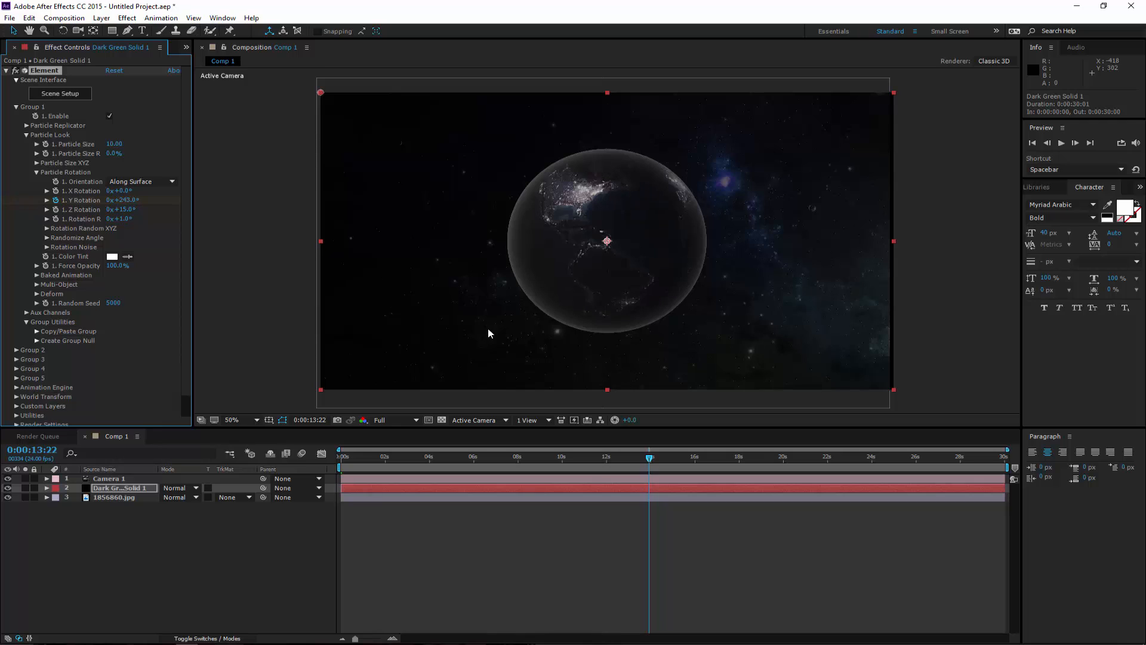
Step: Play the globe's rotation from the start of the composition and scrub through the first few seconds
click(650, 460)
drag(650, 460, 341, 460)
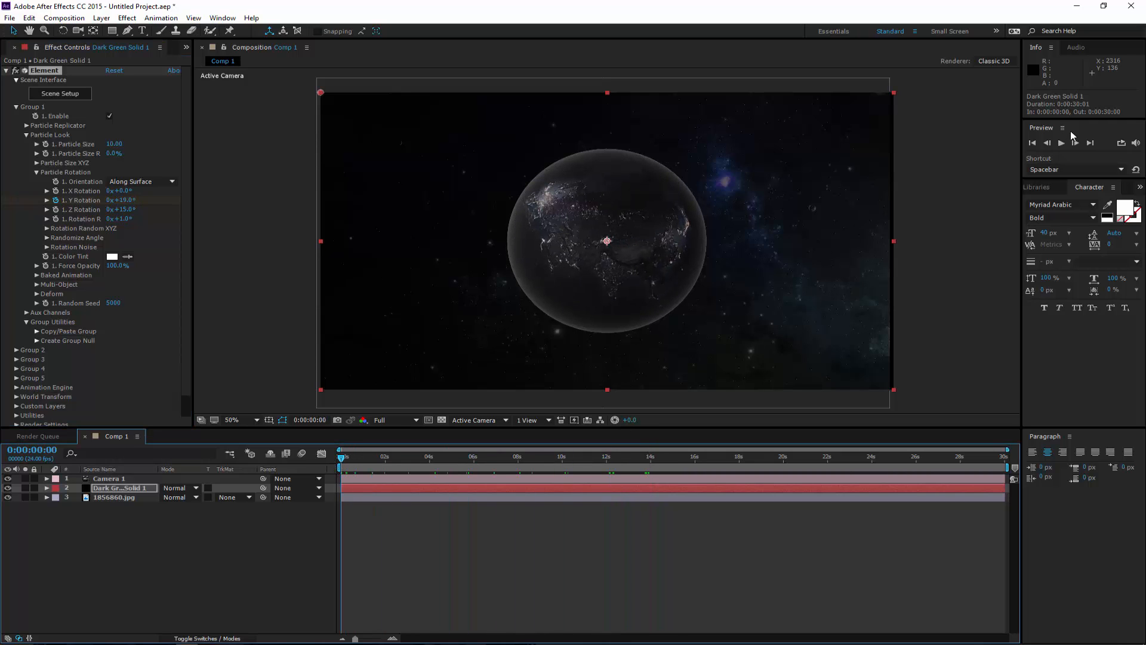
click(1062, 143)
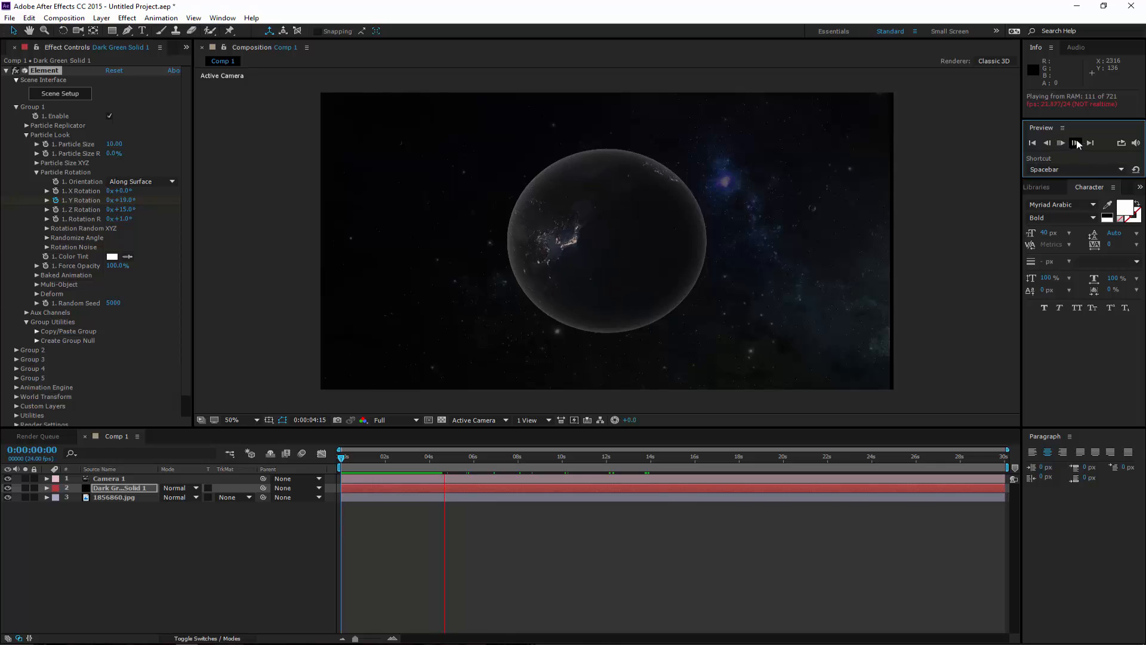
click(1062, 143)
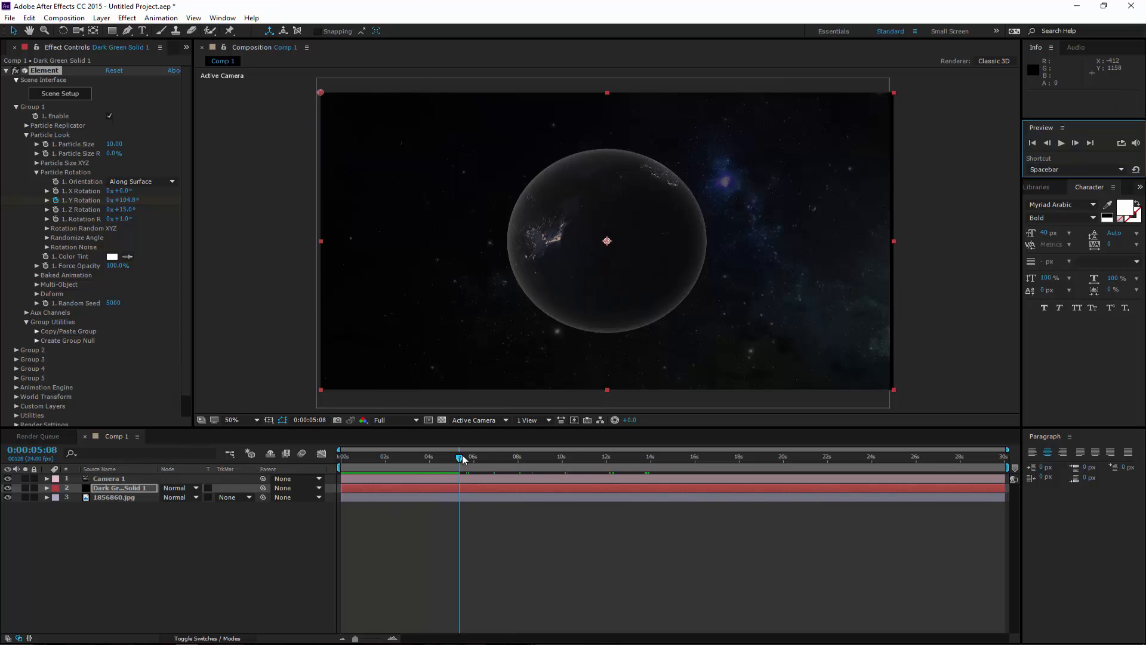
drag(459, 458, 422, 460)
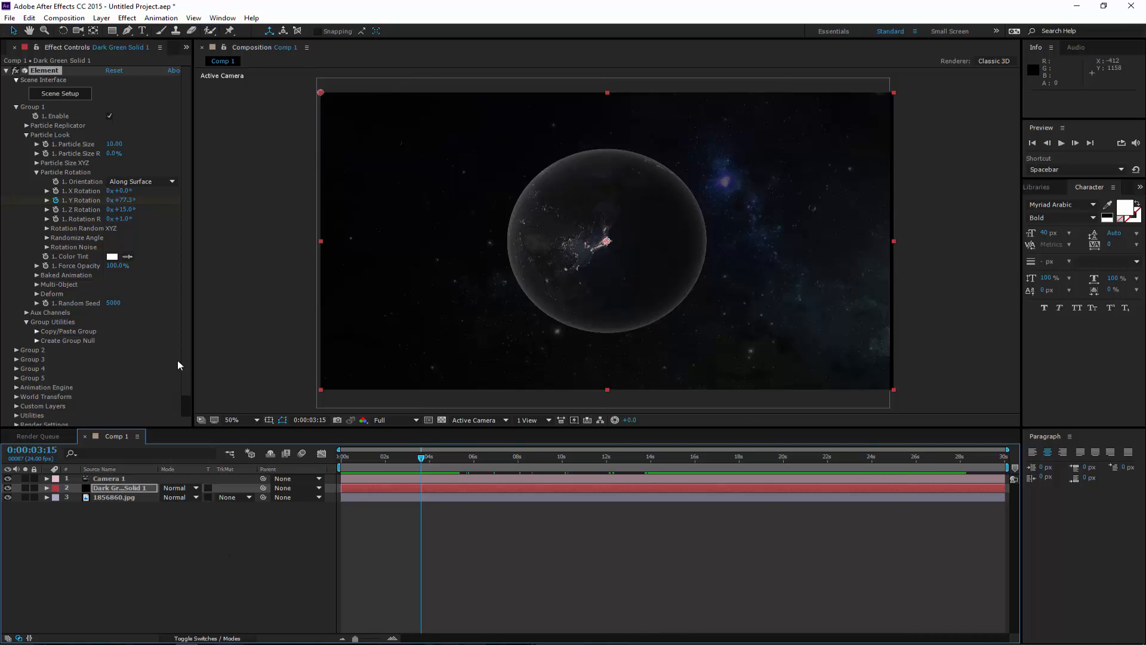
Step: Start creating a new solid layer in Comp 1
right_click(88, 525)
mouse_move(119, 531)
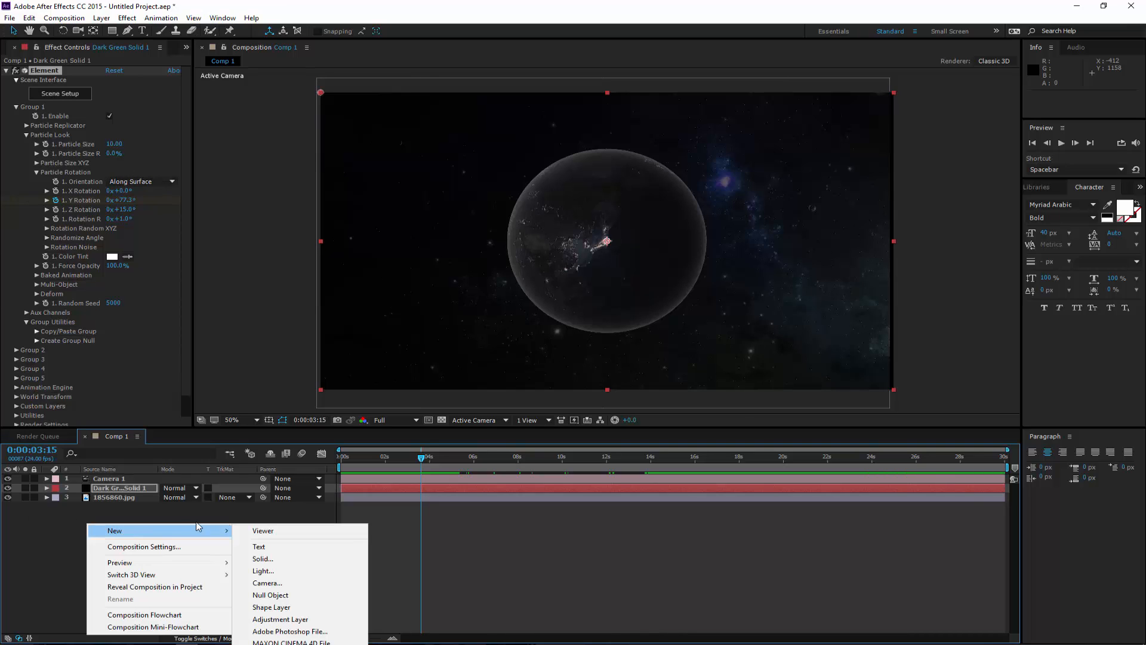
click(274, 559)
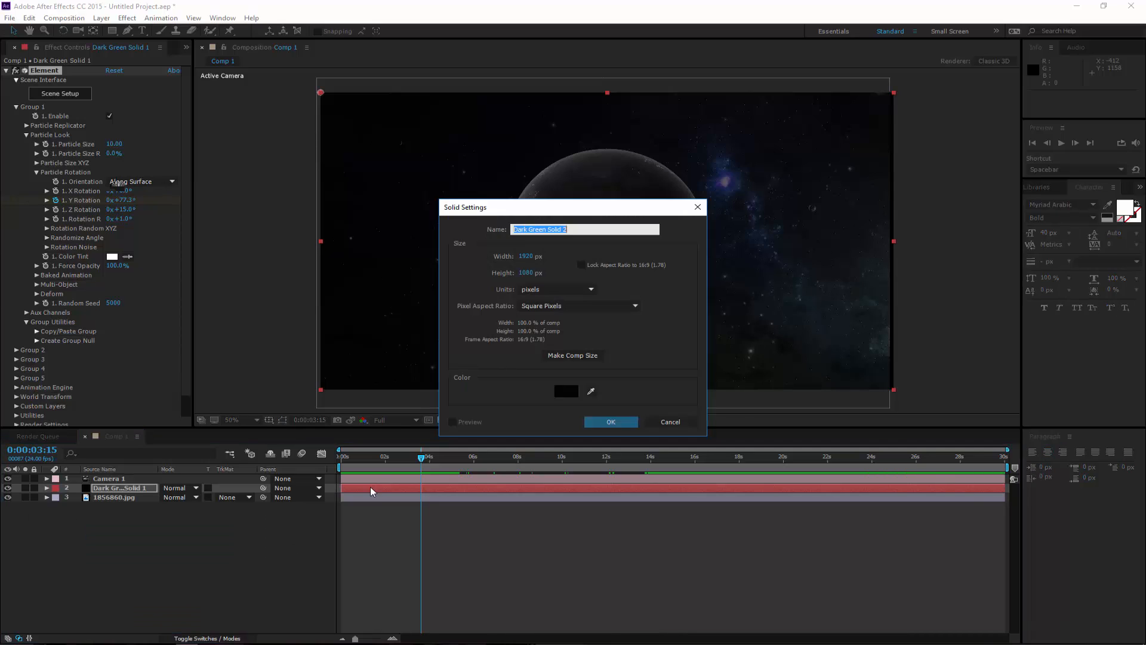